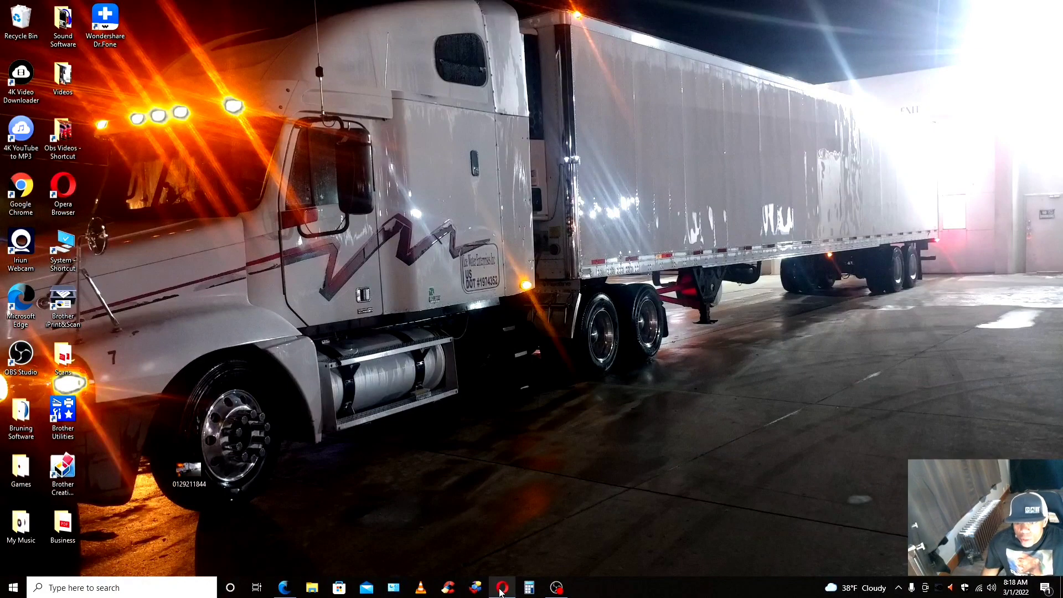
mouse_move(503, 591)
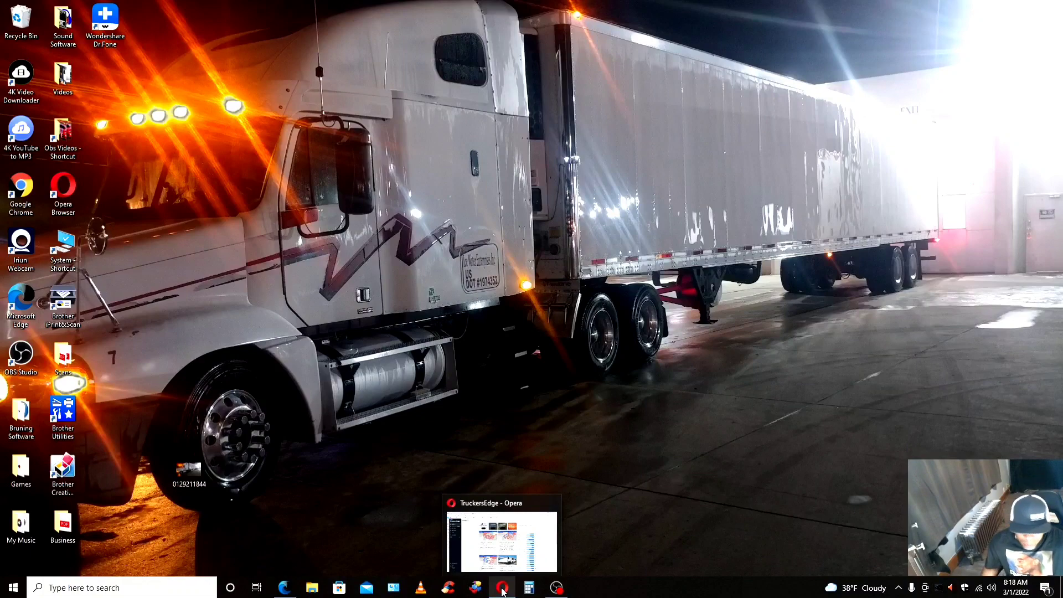
right_click(189, 469)
click(215, 431)
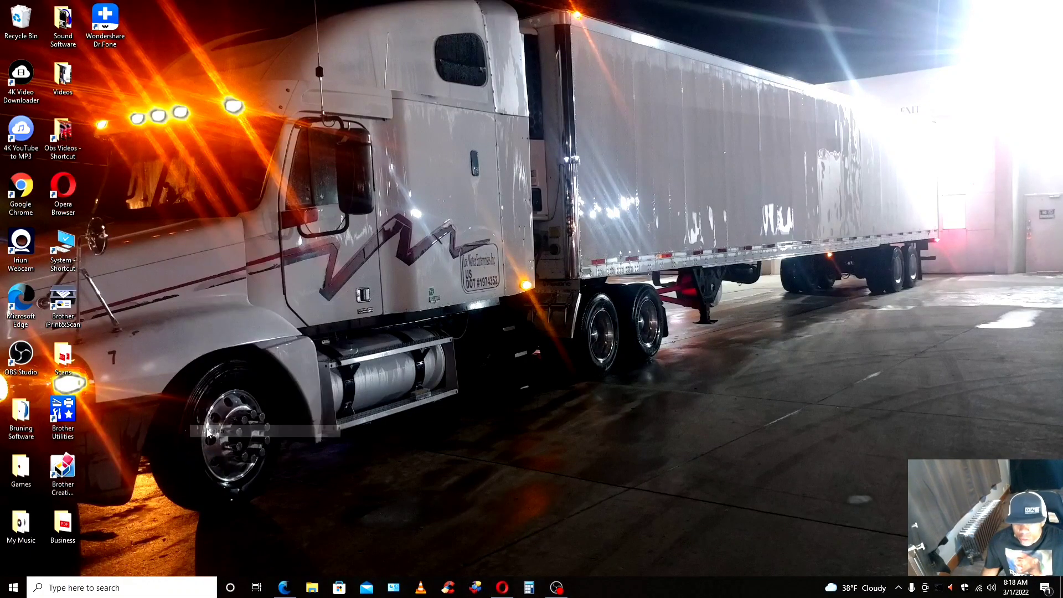
Edit and re-submit the Rockford, IL to Rockford, IL reefer truck posting unchanged
click(508, 589)
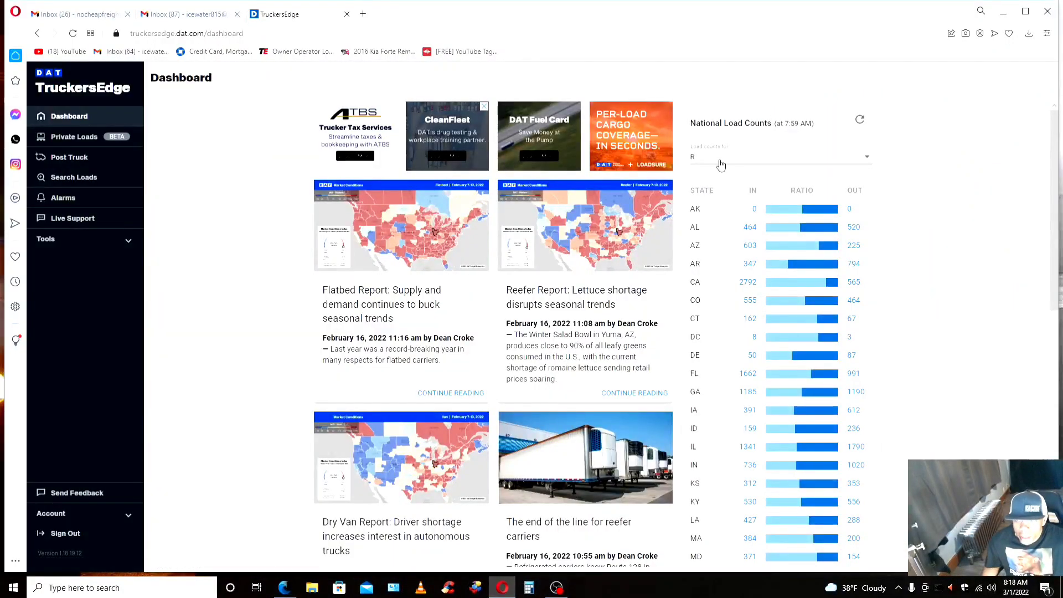
click(83, 158)
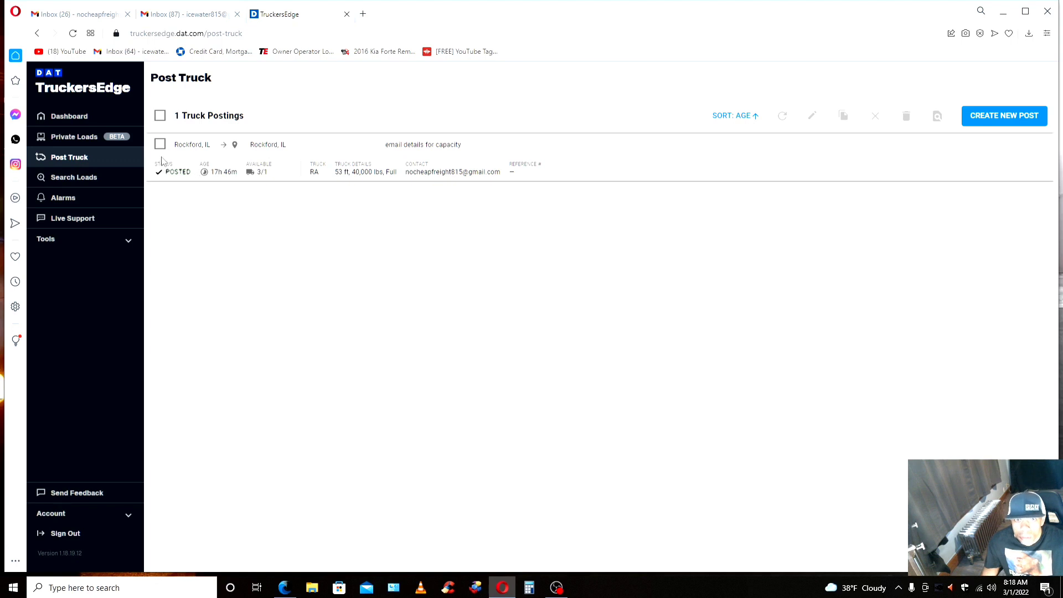
click(161, 146)
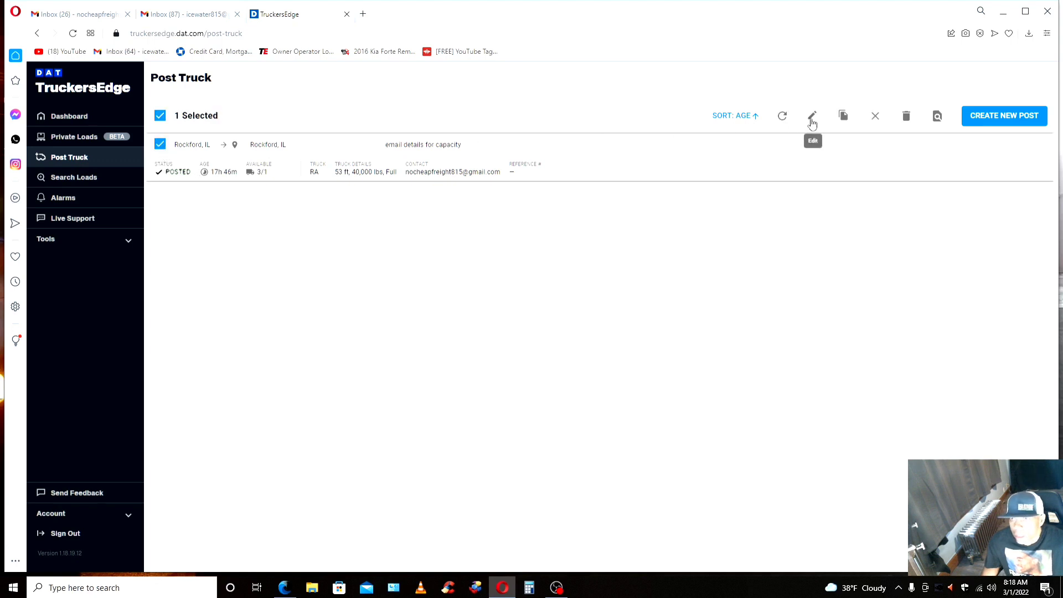
click(812, 116)
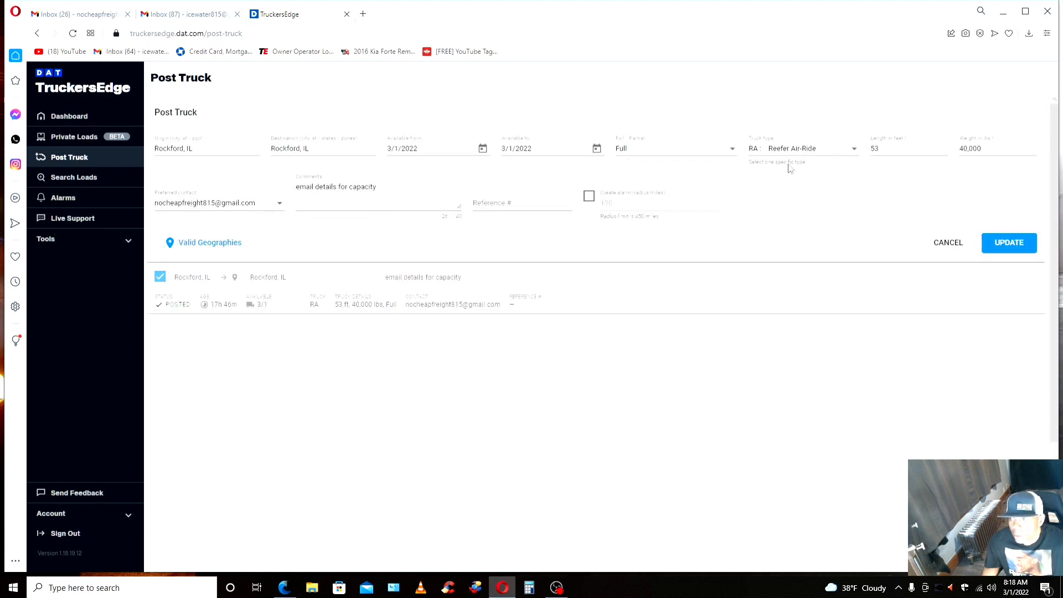
click(1009, 243)
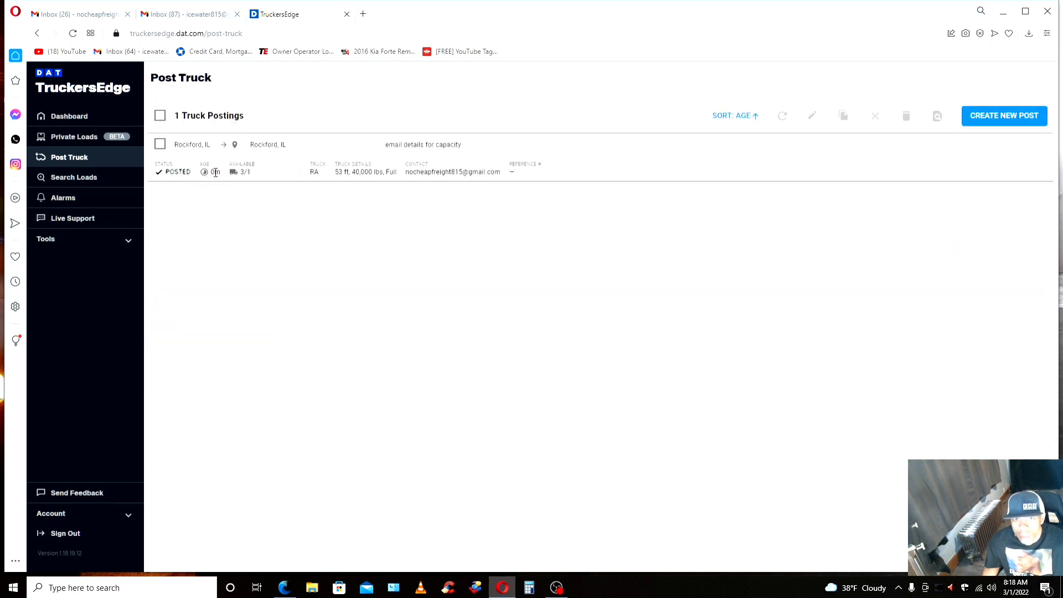
Open Search Loads via the Dashboard and delete the 24-hour look-back value
click(73, 124)
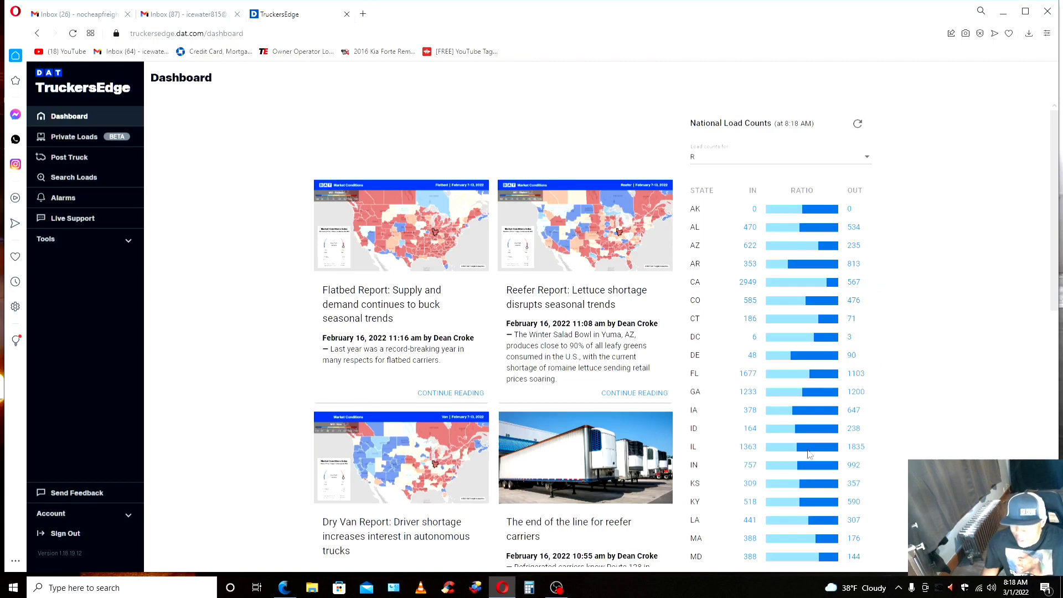
click(74, 177)
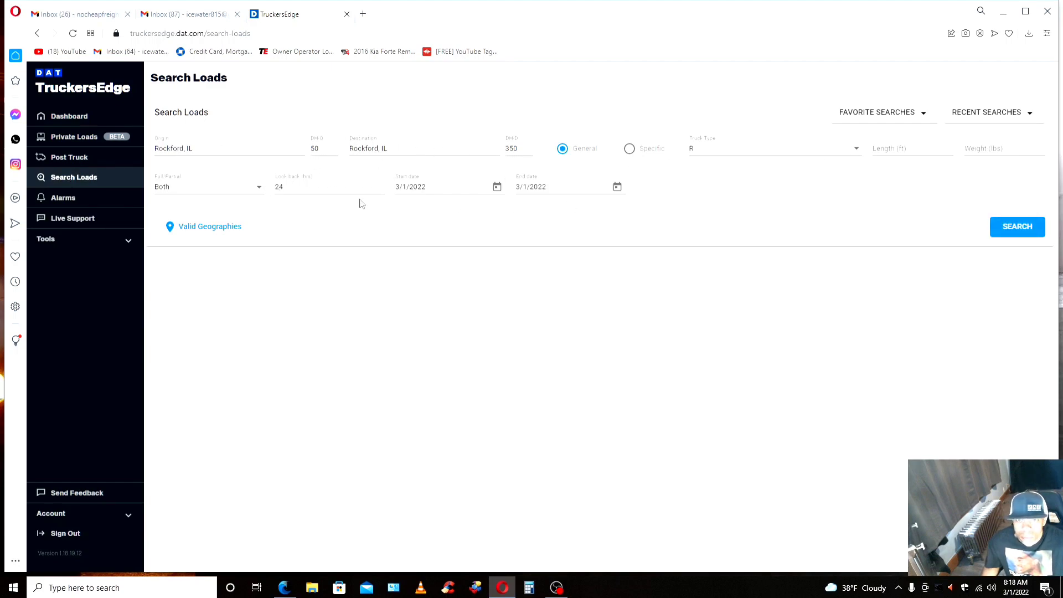
click(281, 187)
key(BackSpace)
key(BackSpace)
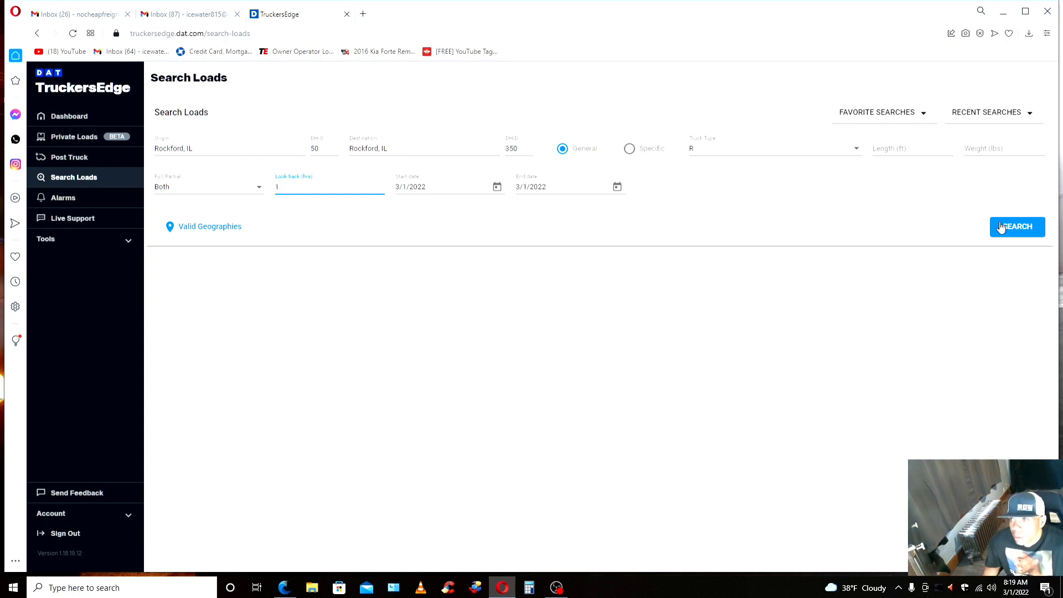
Run the Rockford reefer load search and sort its 833 results by DH-O
click(1013, 229)
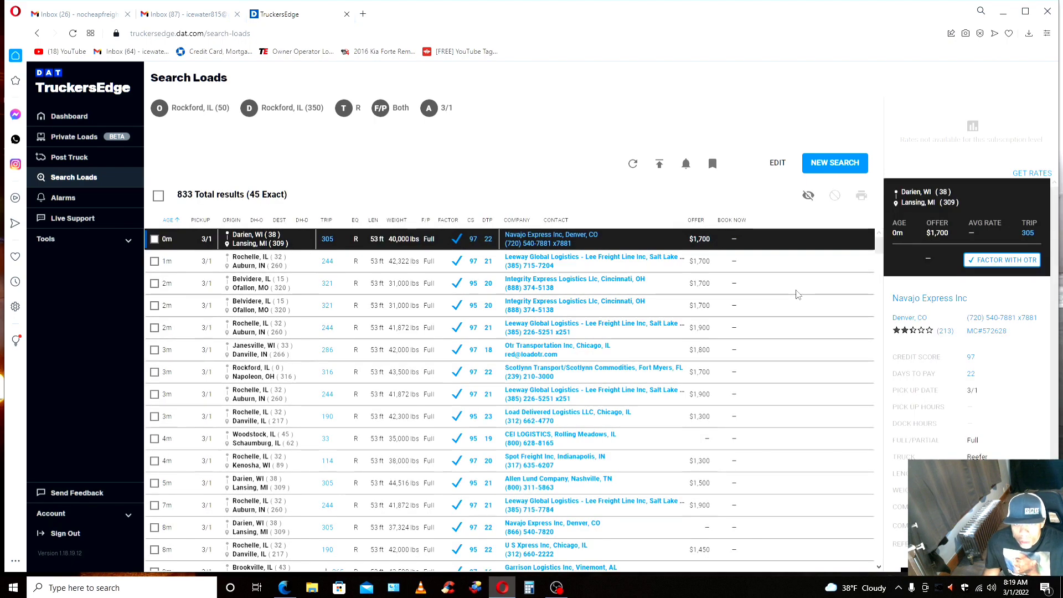
click(259, 221)
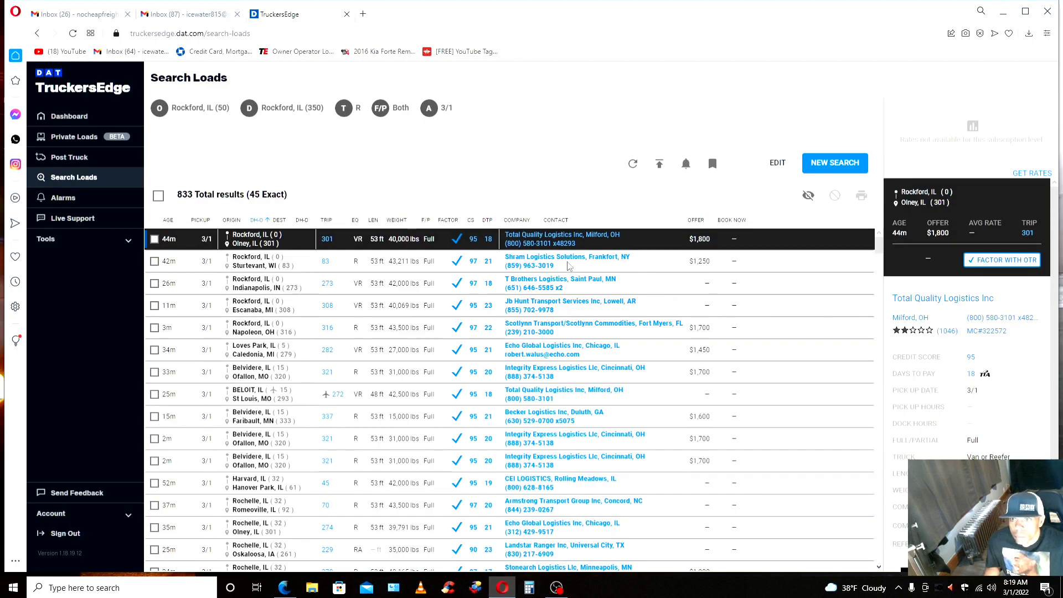
Open the Shram Logistics Sturtevant, WI load details and its (144) DAT Directory ratings
click(578, 264)
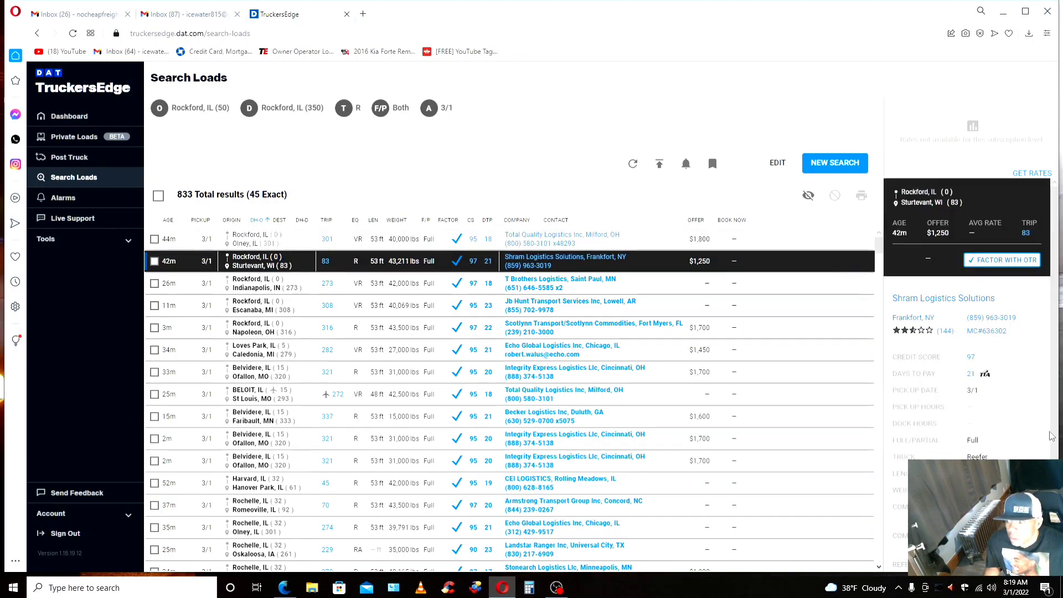
scroll(1057, 428, down, 1)
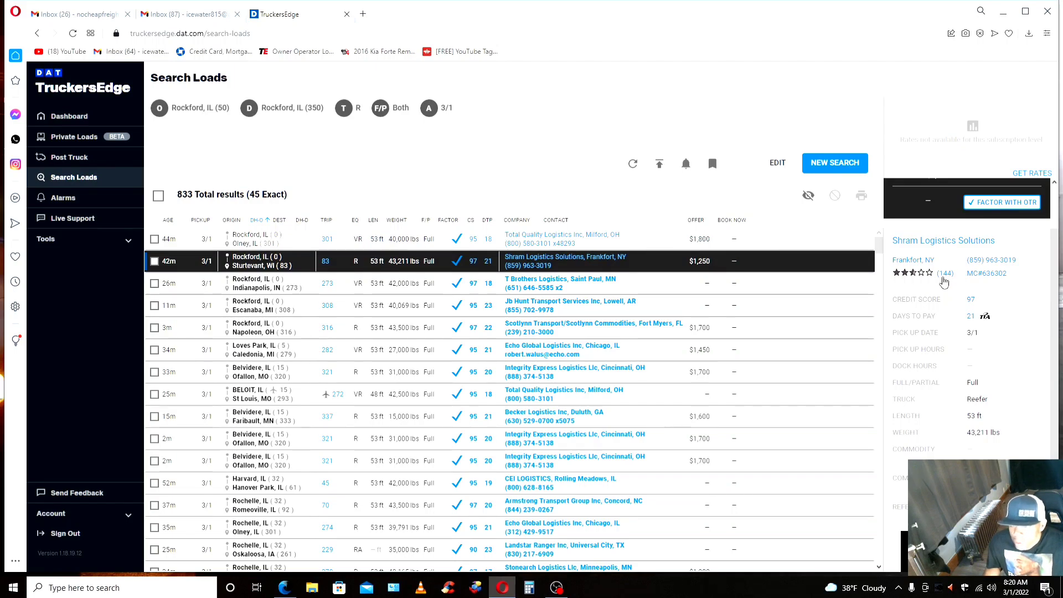
click(946, 279)
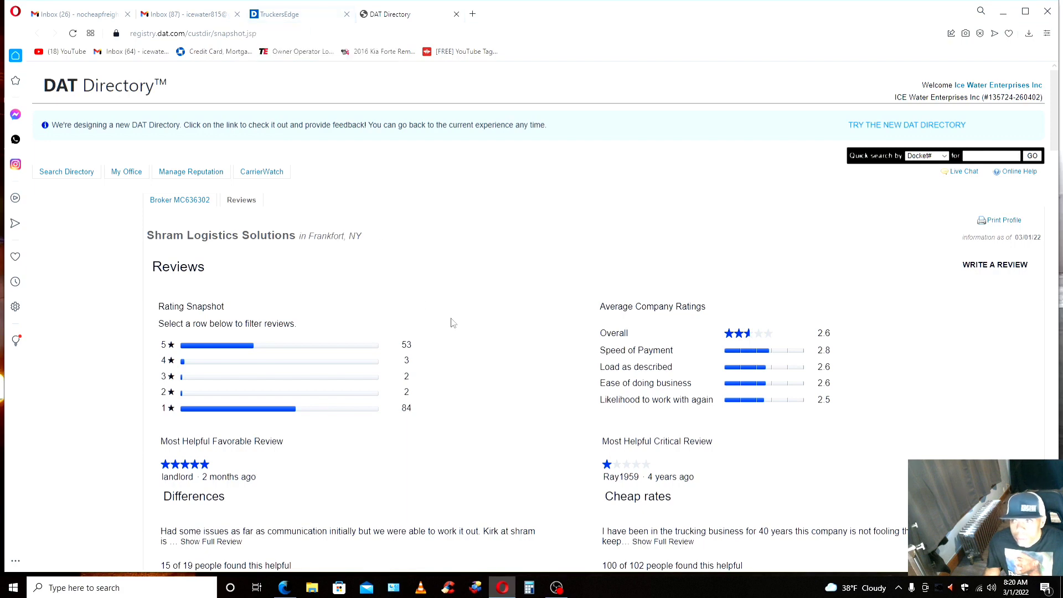
Scroll through Shram Logistics' 2.6-rated reviews, then return to the TruckersEdge results
scroll(443, 332, down, 2)
scroll(420, 362, down, 2)
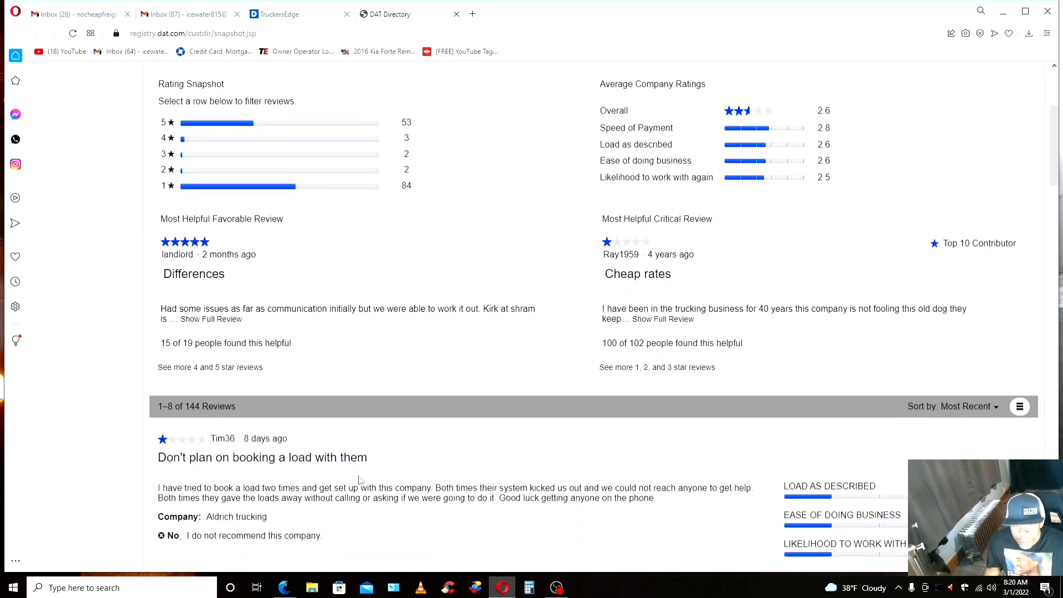
scroll(360, 477, down, 5)
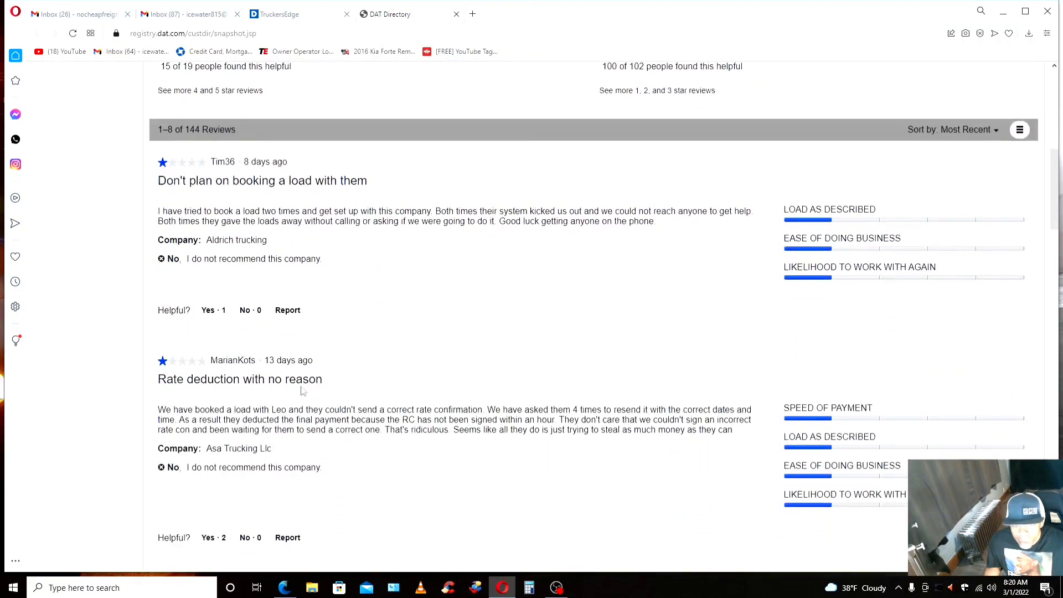
scroll(331, 388, down, 3)
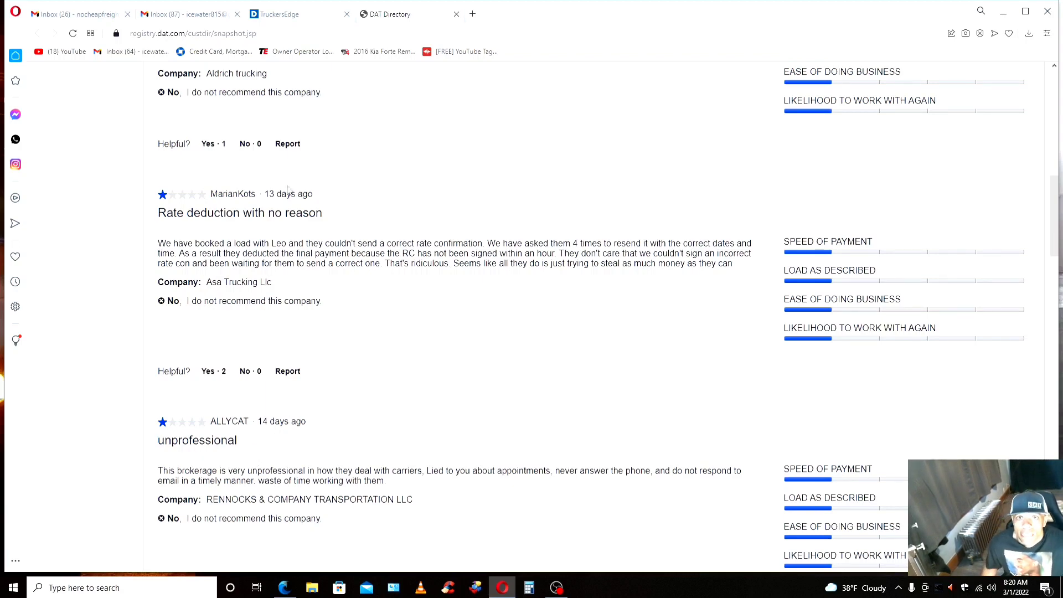
click(314, 16)
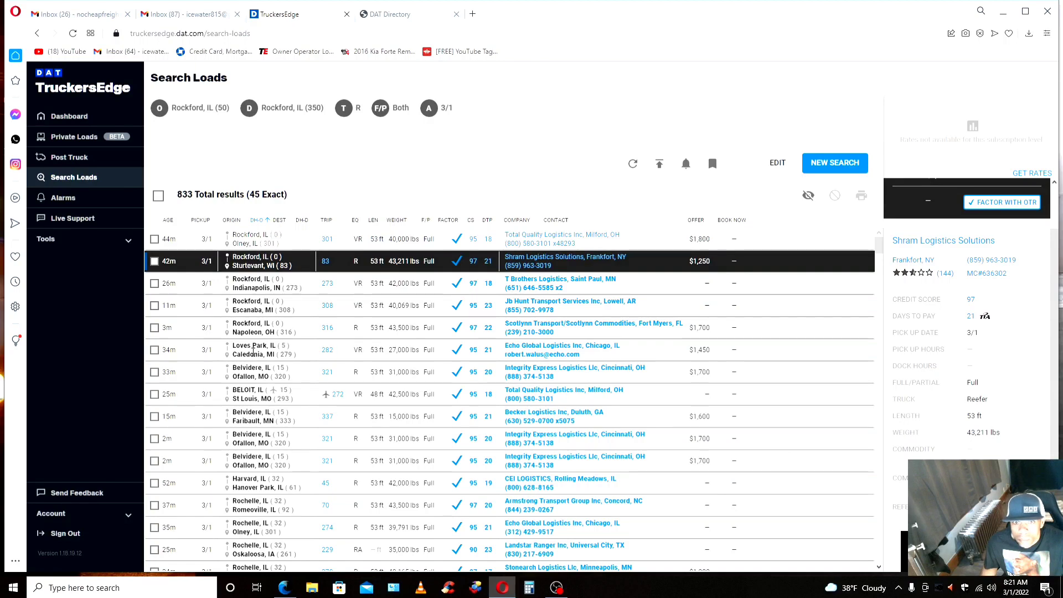
click(296, 376)
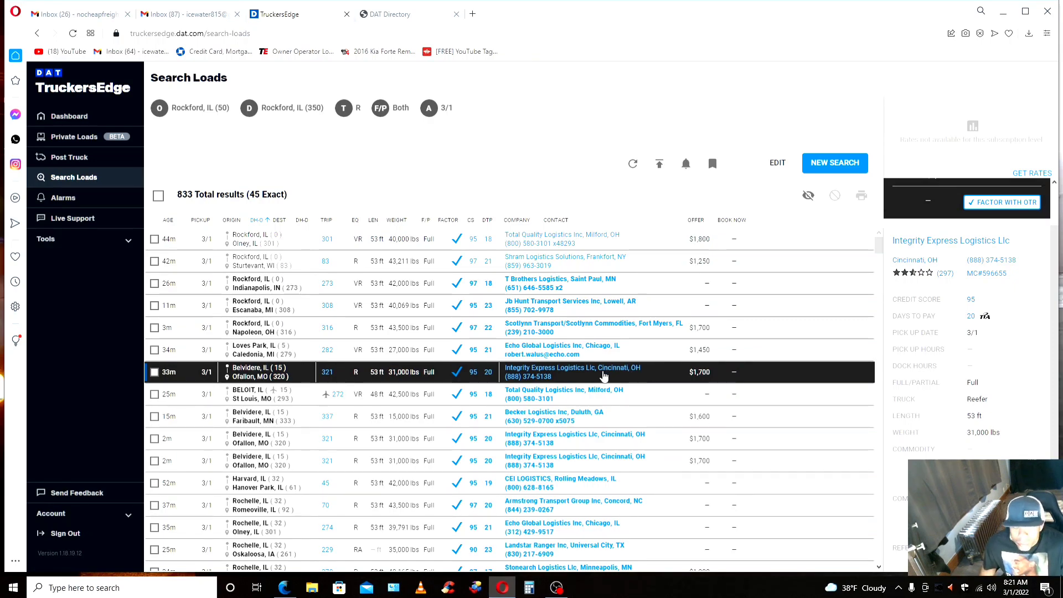
click(424, 263)
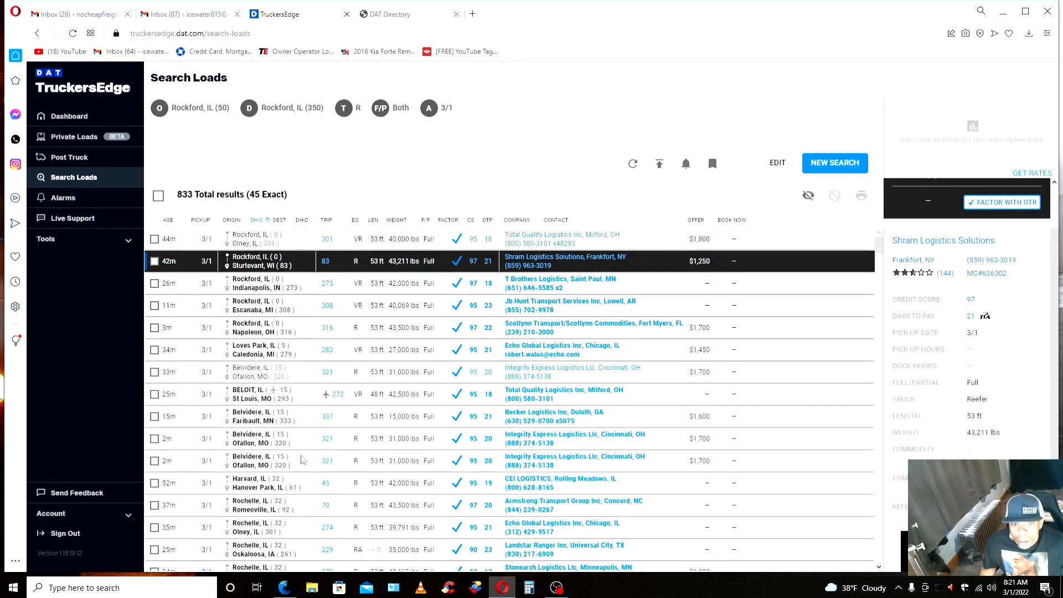
scroll(303, 460, down, 2)
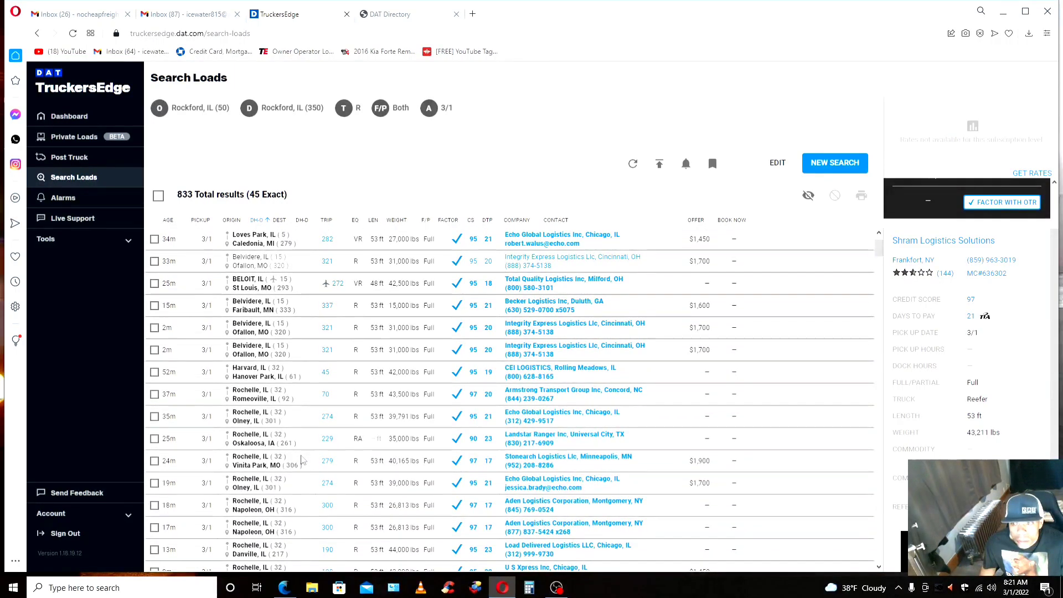
scroll(299, 437, up, 2)
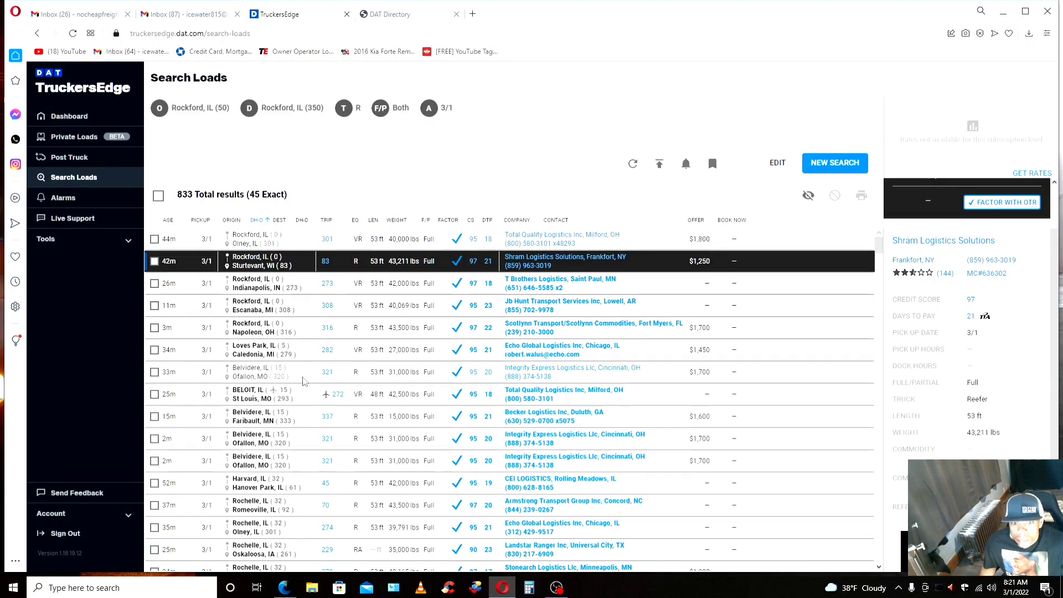
scroll(308, 407, down, 3)
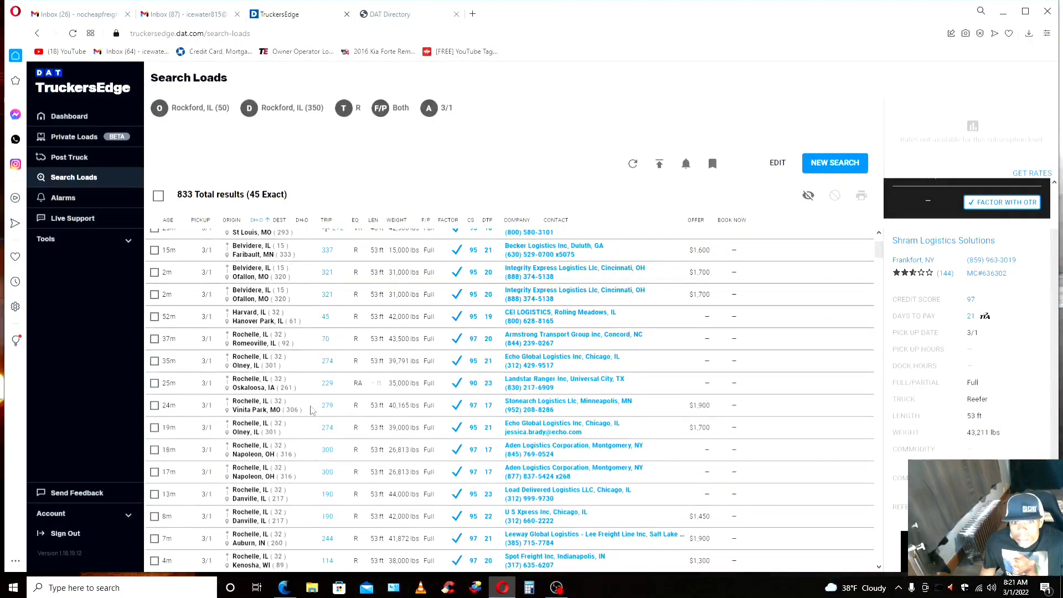
scroll(312, 410, down, 1)
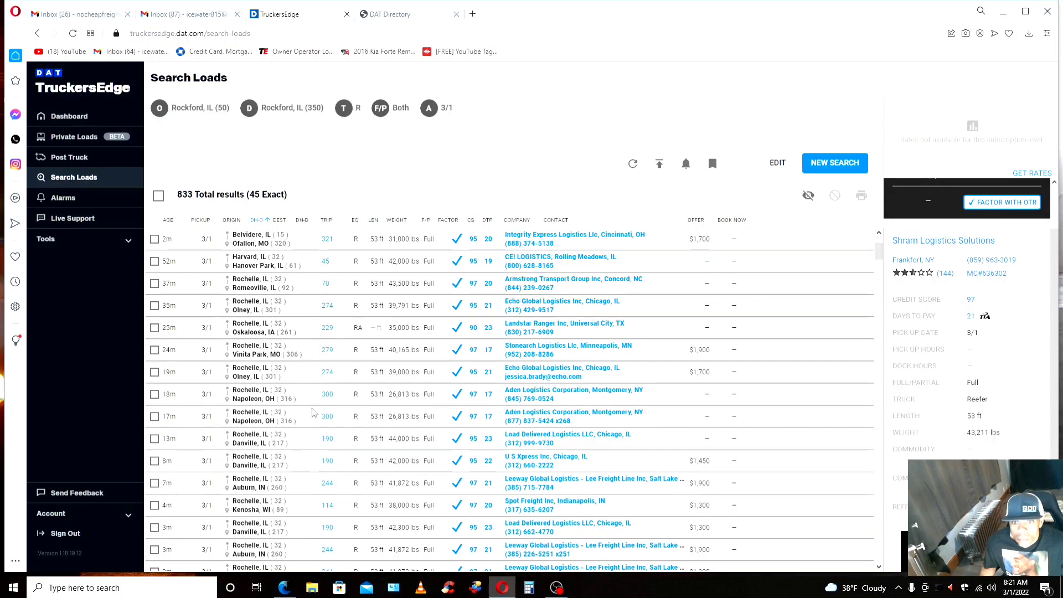
scroll(312, 413, up, 4)
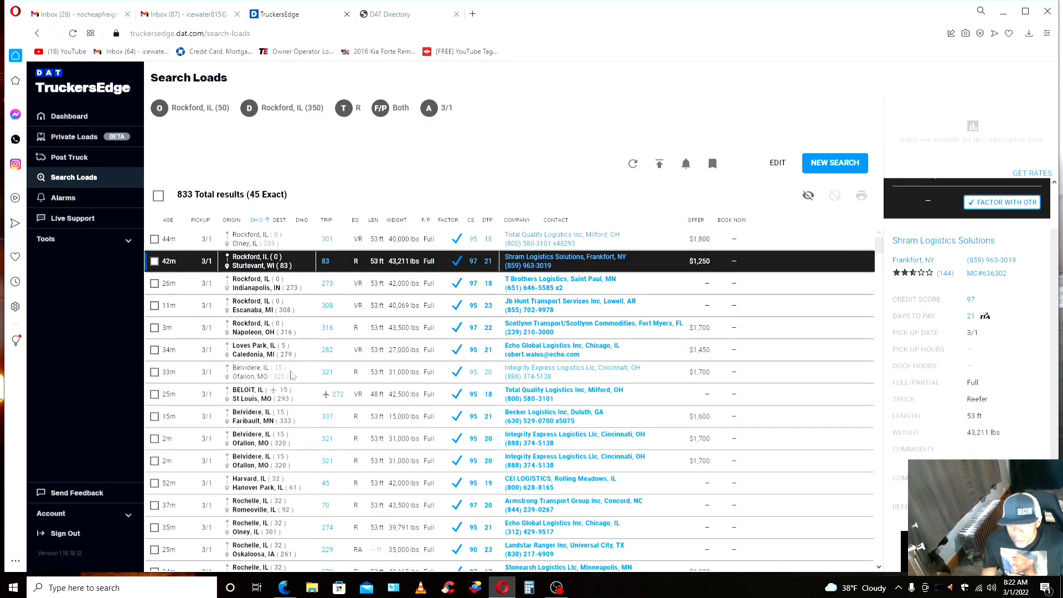
View the Integrity Express Belvidere load, then Spot Freight's $1,300 Rochelle–Kenosha, WI load
click(292, 375)
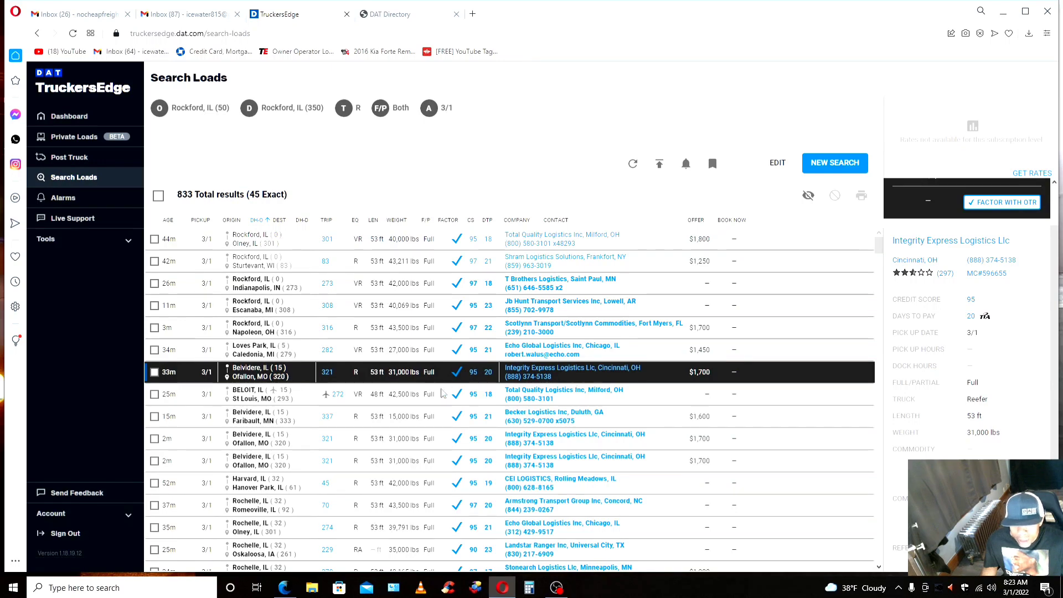
scroll(442, 393, down, 1)
scroll(442, 393, down, 5)
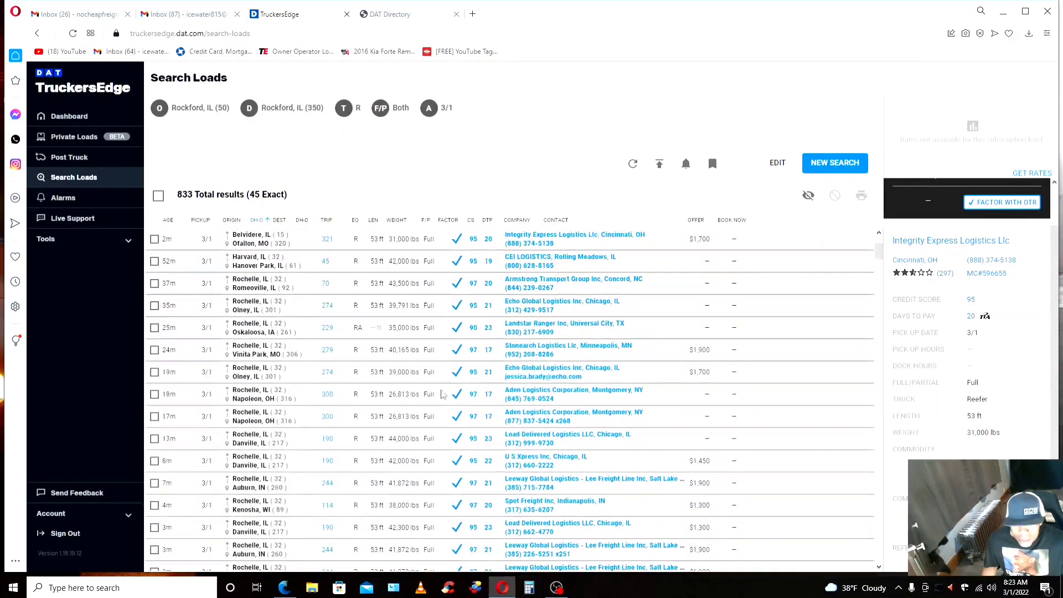
scroll(443, 393, down, 1)
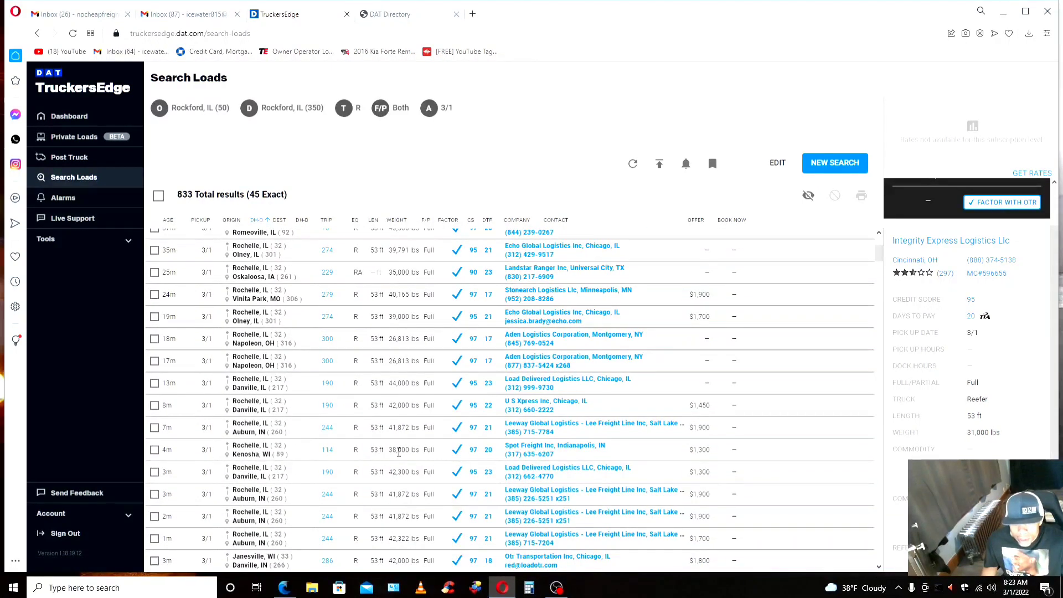
click(404, 448)
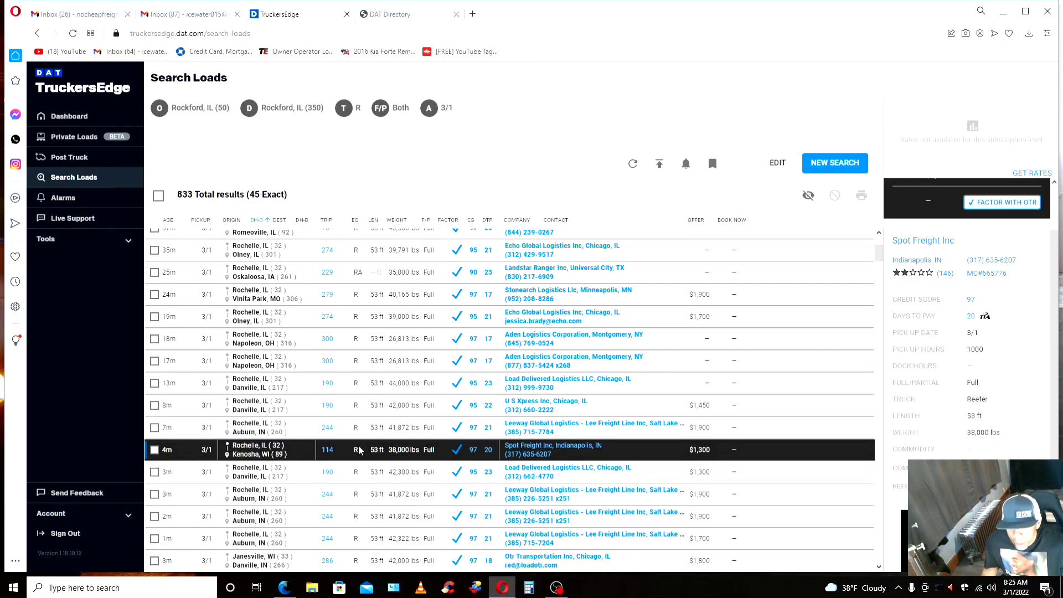
Jump back to the top of the results and refresh them to 842 loads (46 exact)
scroll(359, 451, down, 2)
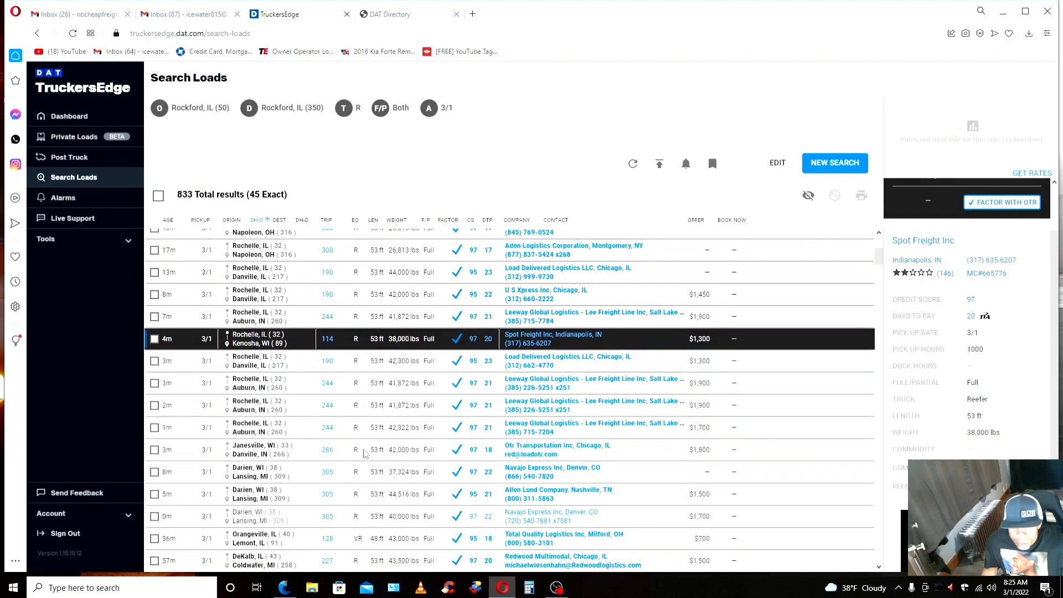
scroll(368, 436, down, 2)
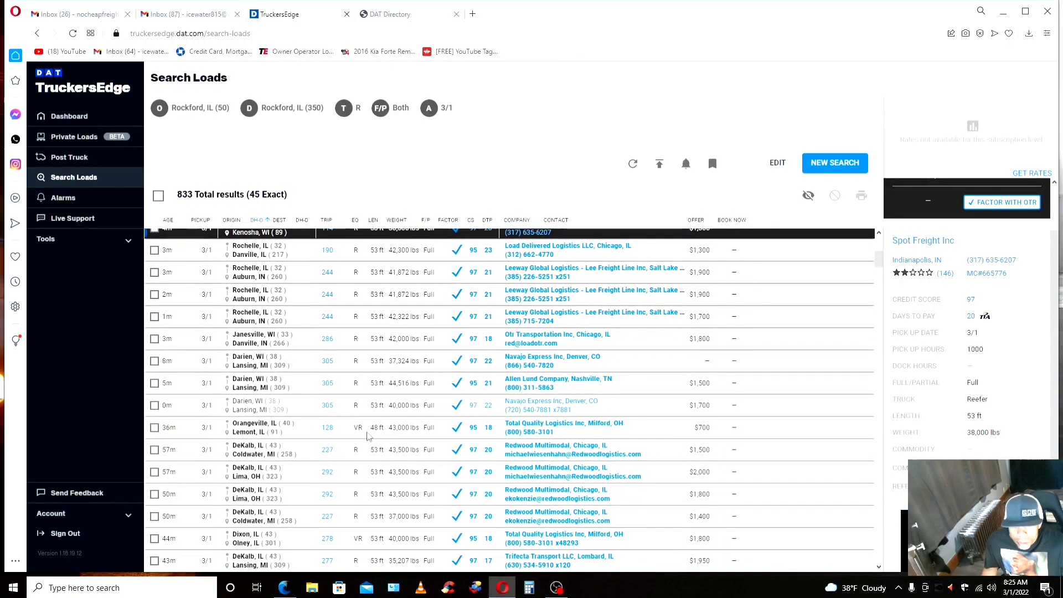
scroll(368, 436, down, 1)
click(659, 164)
click(632, 165)
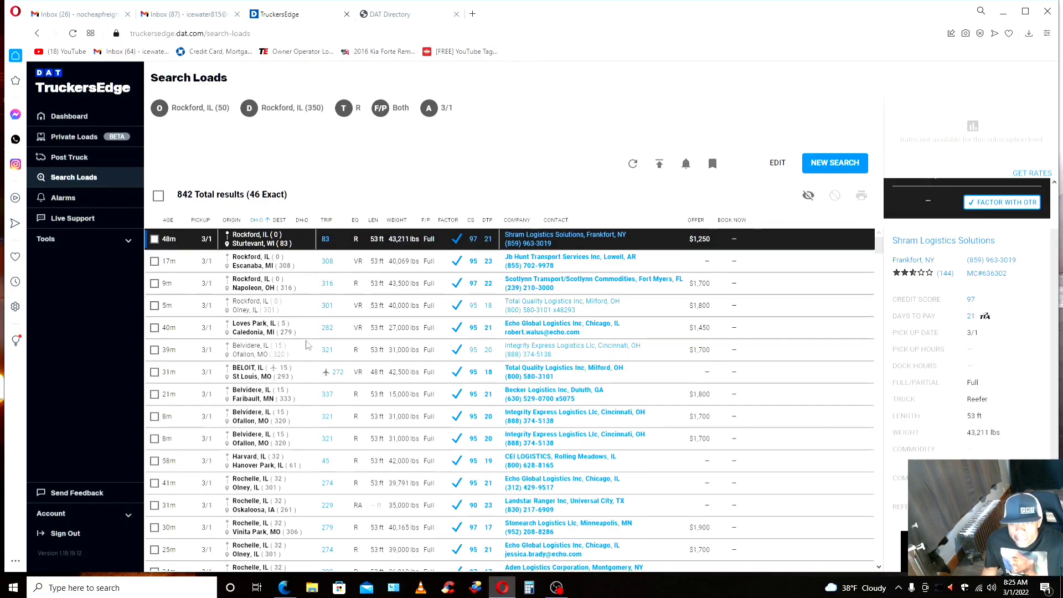
scroll(307, 348, down, 1)
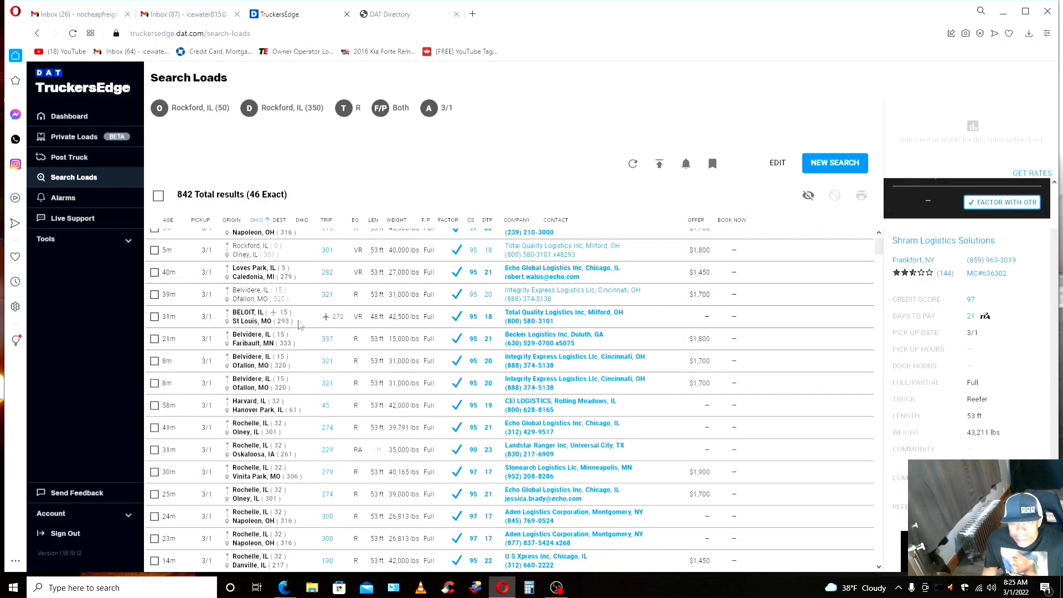
scroll(299, 363, down, 1)
scroll(299, 363, down, 4)
scroll(299, 362, down, 2)
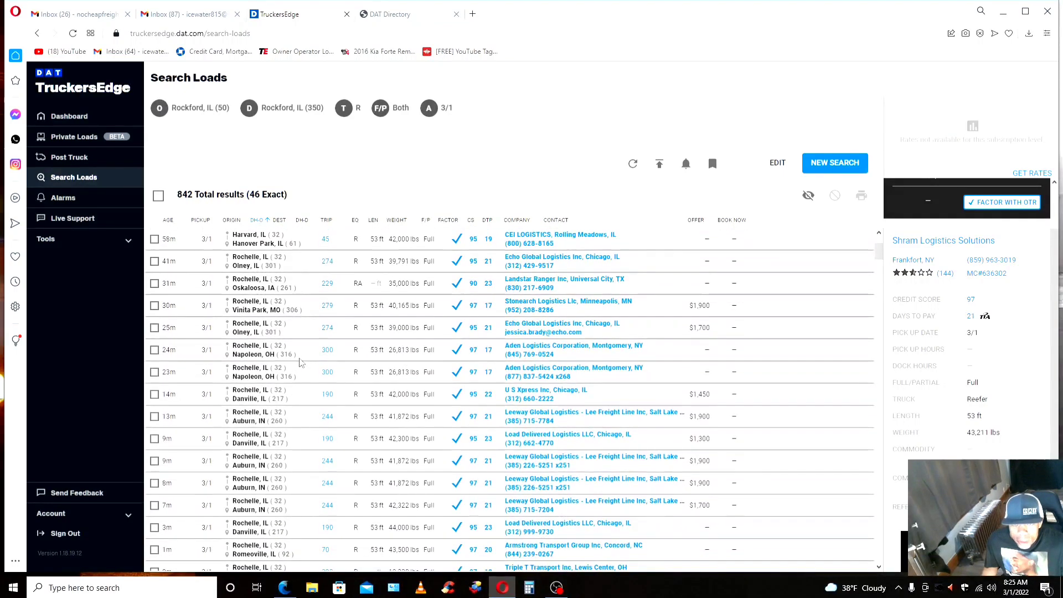
scroll(299, 363, down, 2)
scroll(299, 363, down, 2)
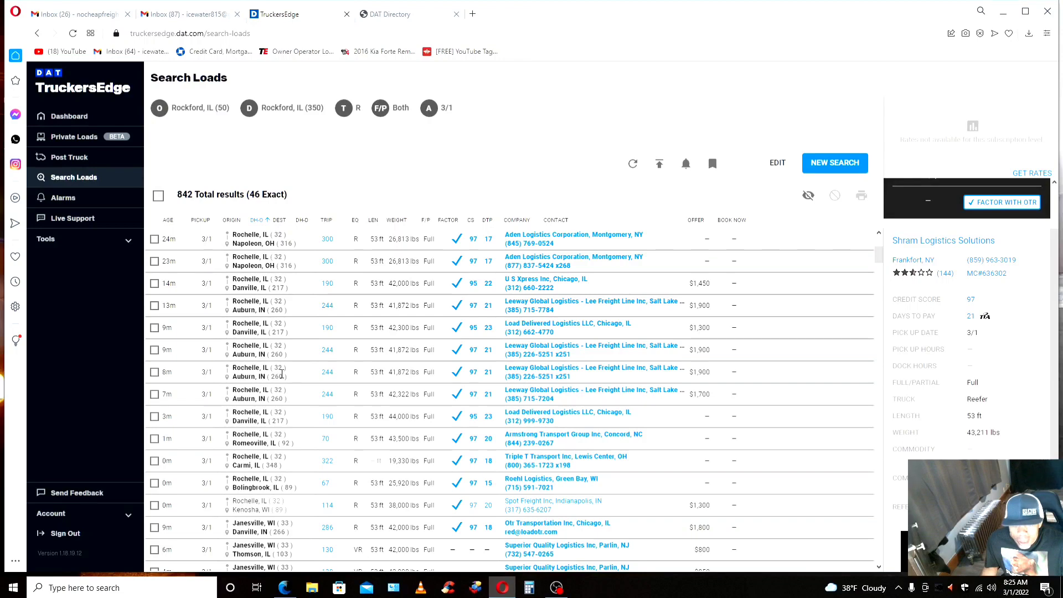
scroll(309, 384, down, 5)
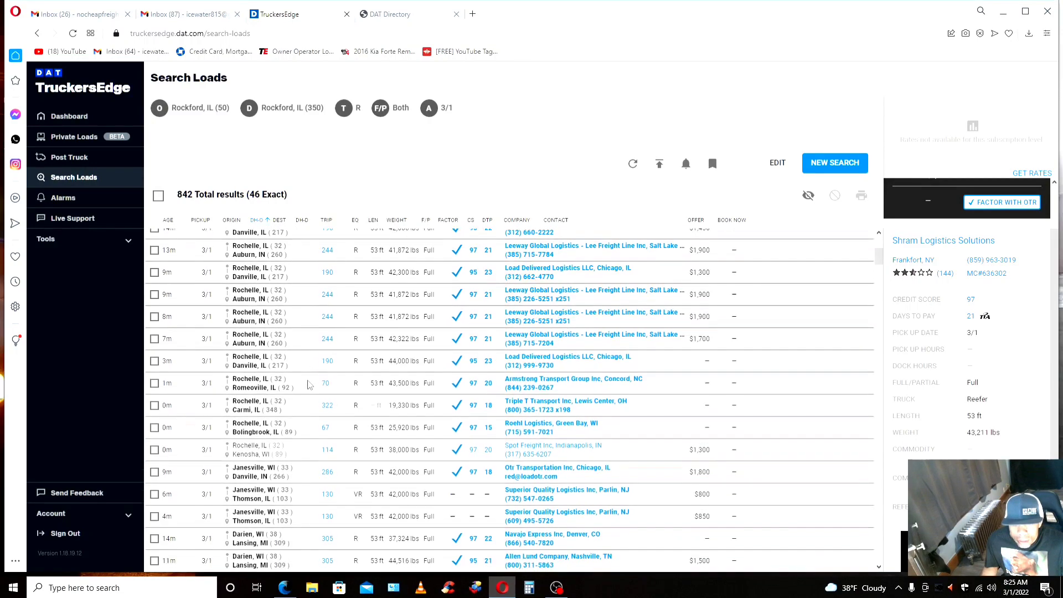
scroll(309, 384, down, 5)
scroll(309, 384, down, 5)
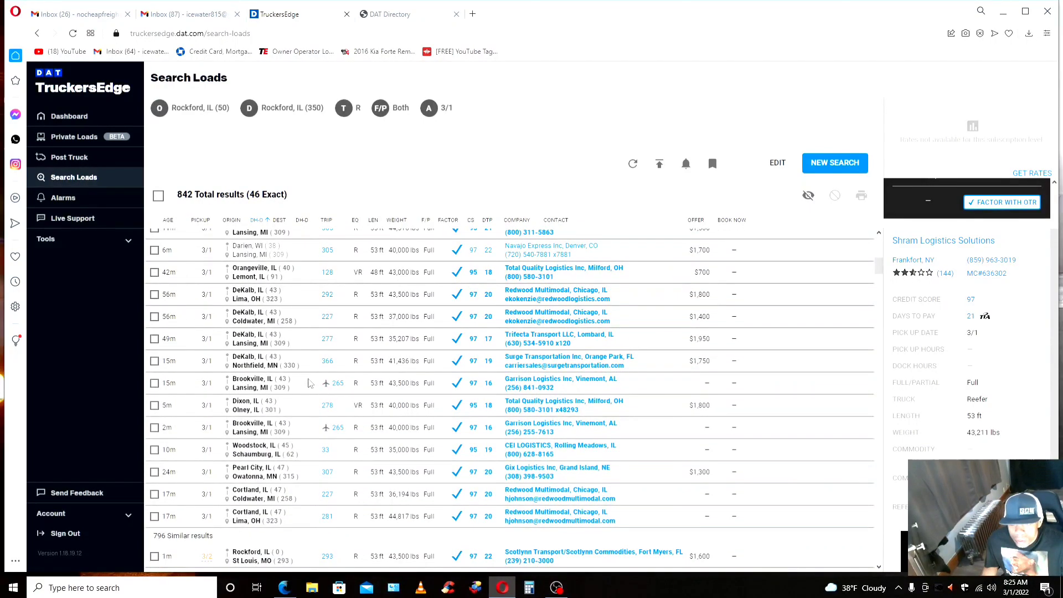
scroll(309, 384, down, 8)
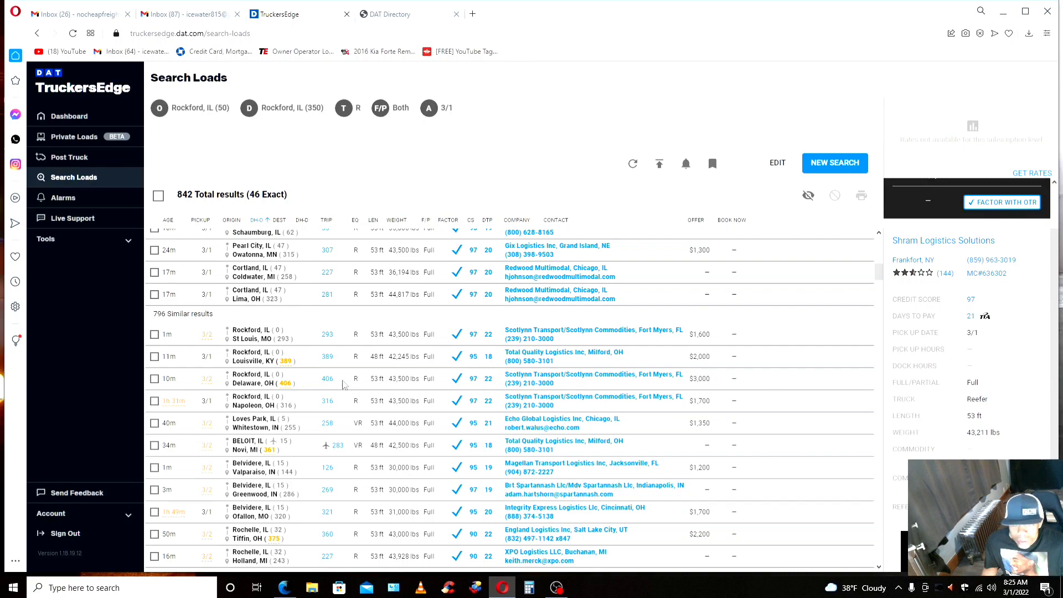
scroll(272, 395, down, 2)
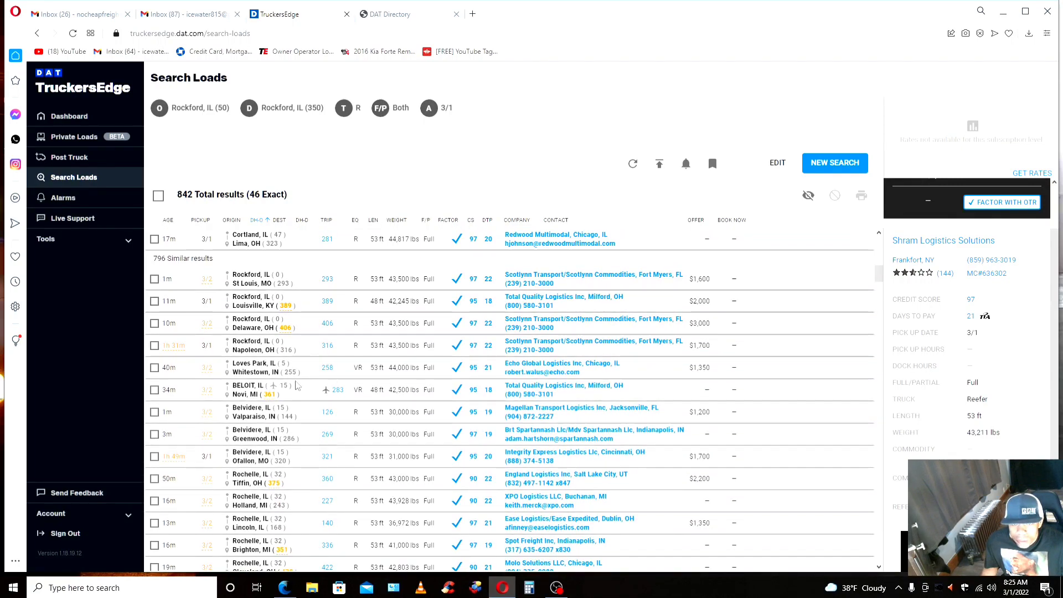
scroll(299, 385, down, 4)
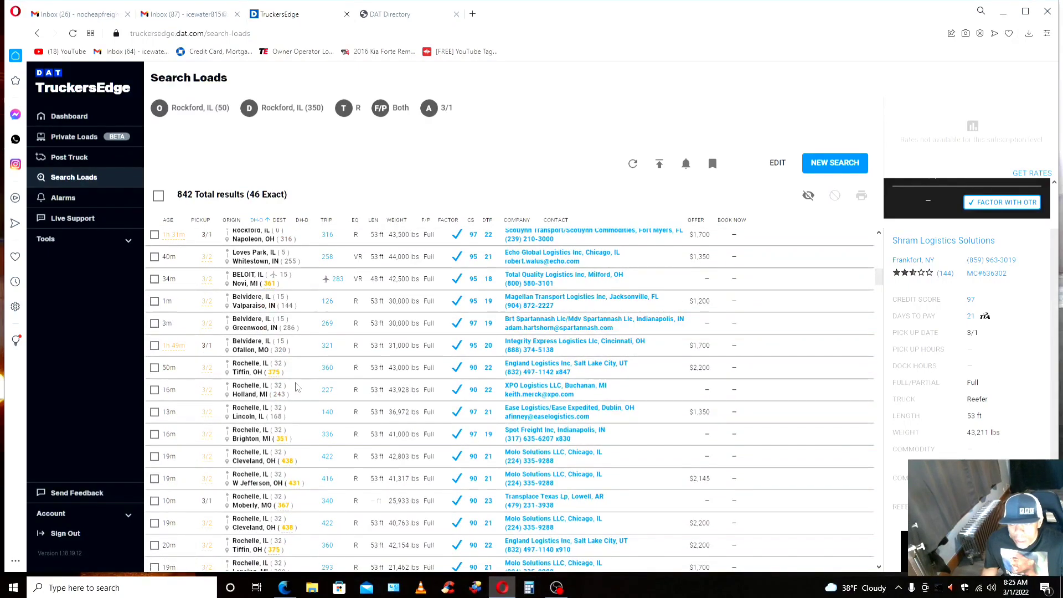
scroll(296, 389, down, 2)
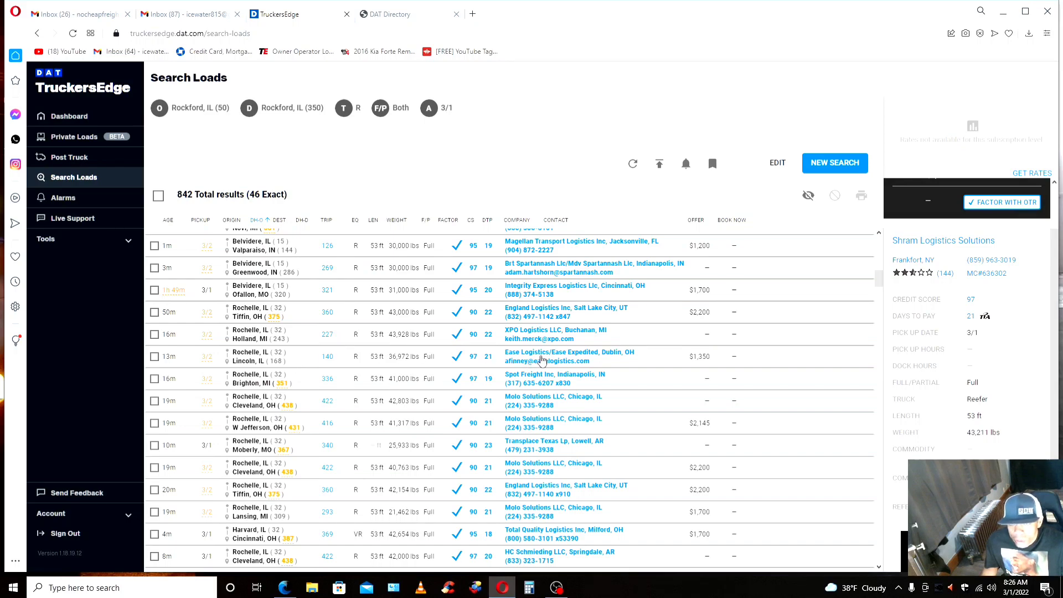
Show Ease Logistics' $1,350 Rochelle–Lincoln, IL load details and browse the results list
click(681, 361)
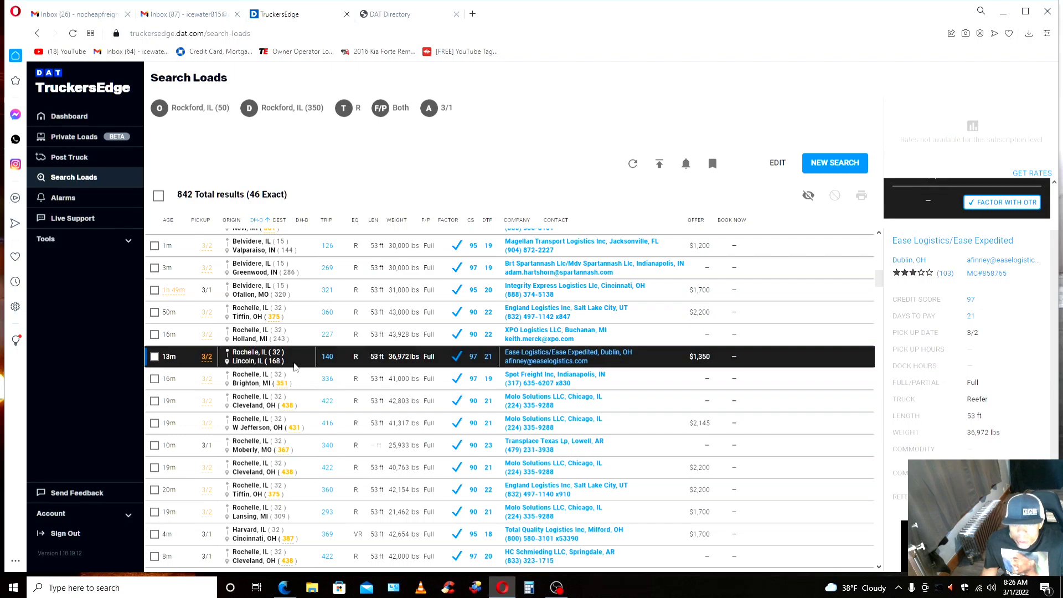
scroll(327, 411, down, 1)
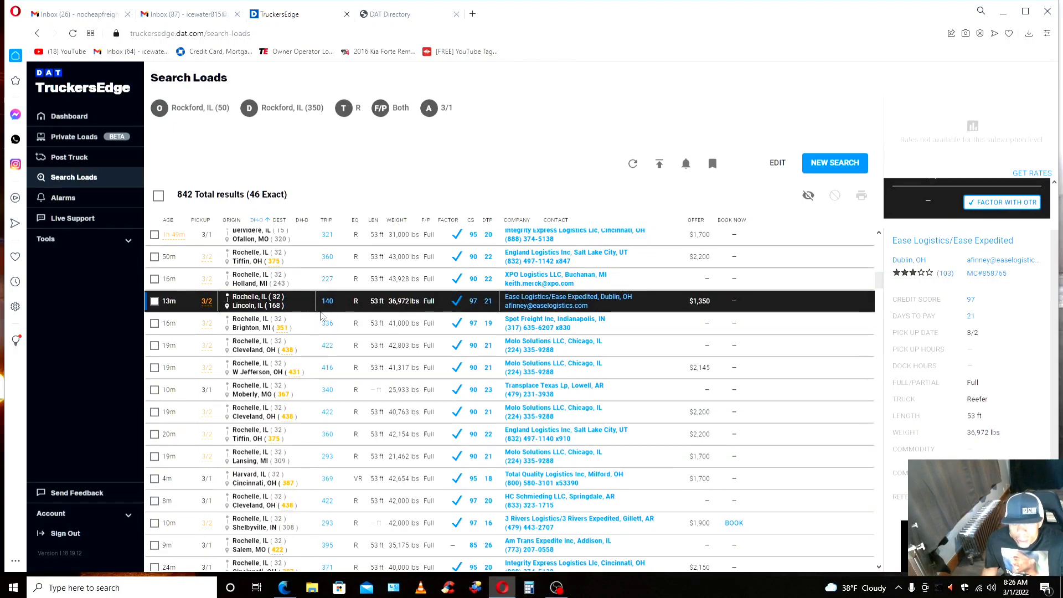
scroll(317, 345, down, 1)
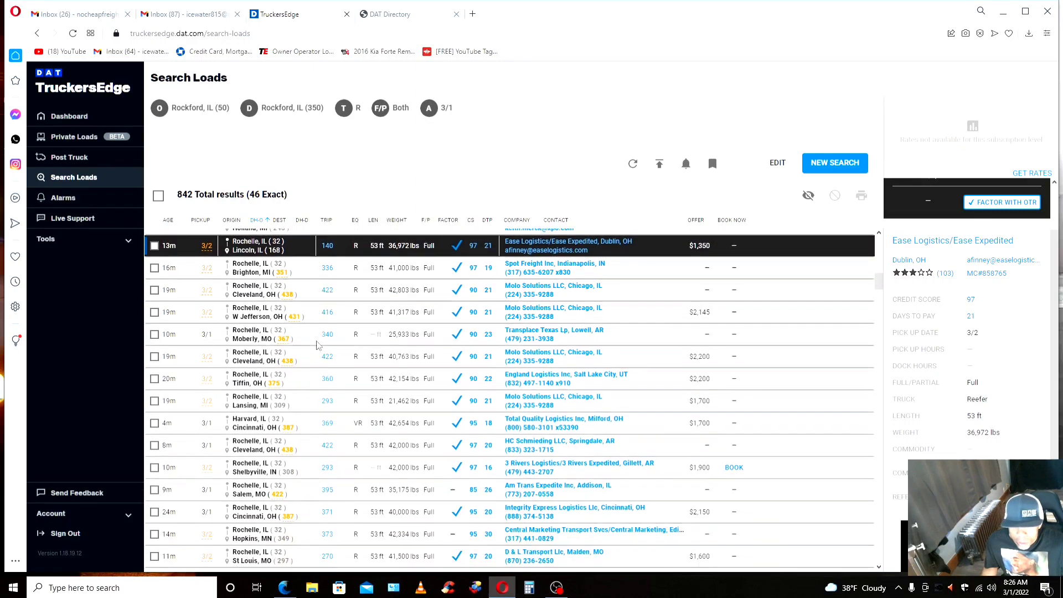
scroll(317, 345, up, 1)
scroll(317, 345, down, 2)
scroll(318, 345, down, 5)
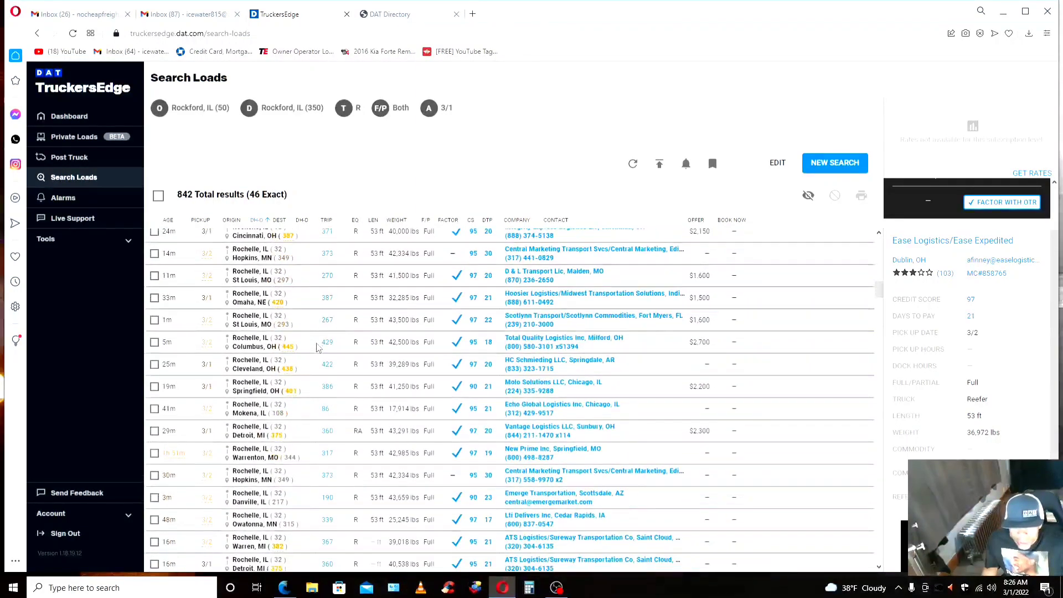
scroll(318, 348, down, 2)
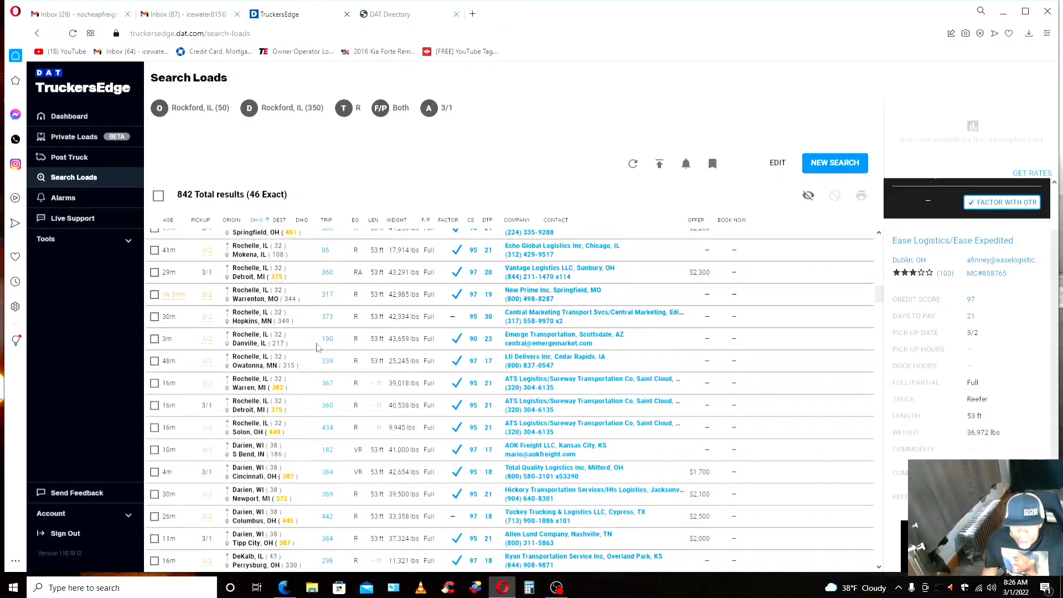
scroll(318, 348, up, 3)
scroll(317, 347, up, 5)
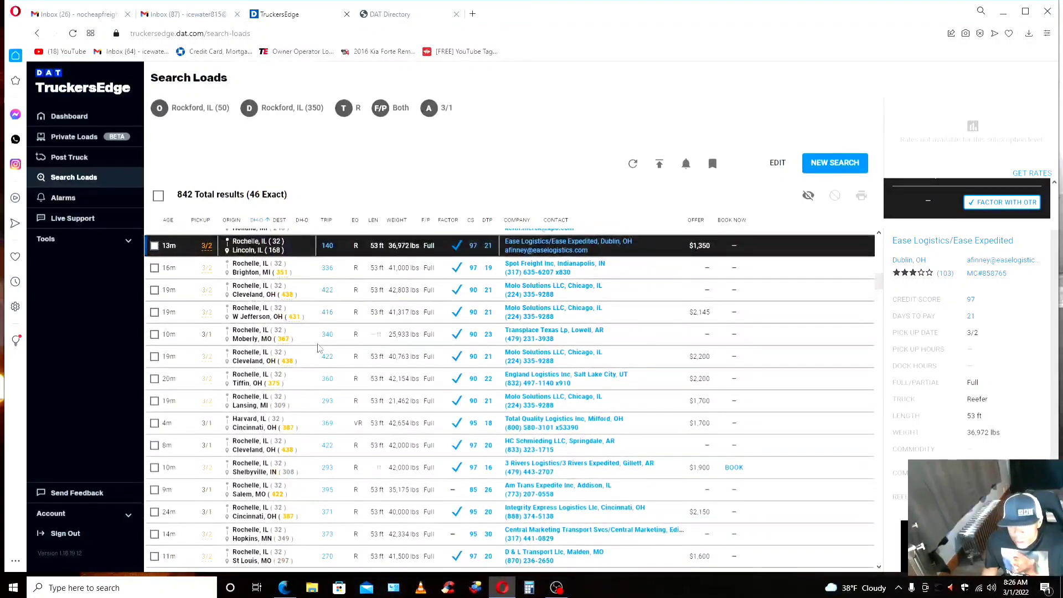
scroll(317, 348, down, 2)
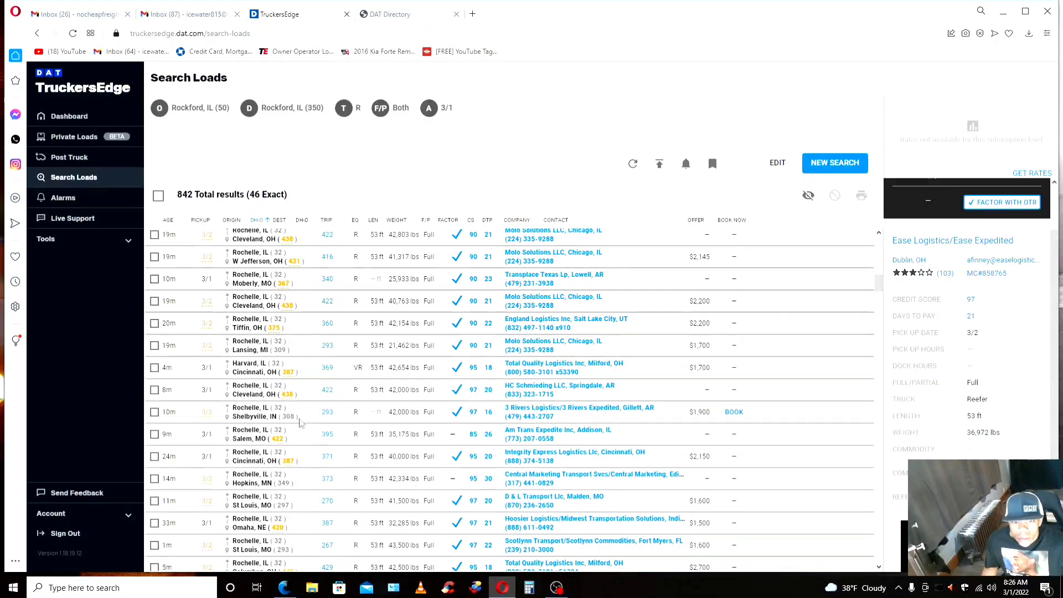
scroll(302, 427, up, 3)
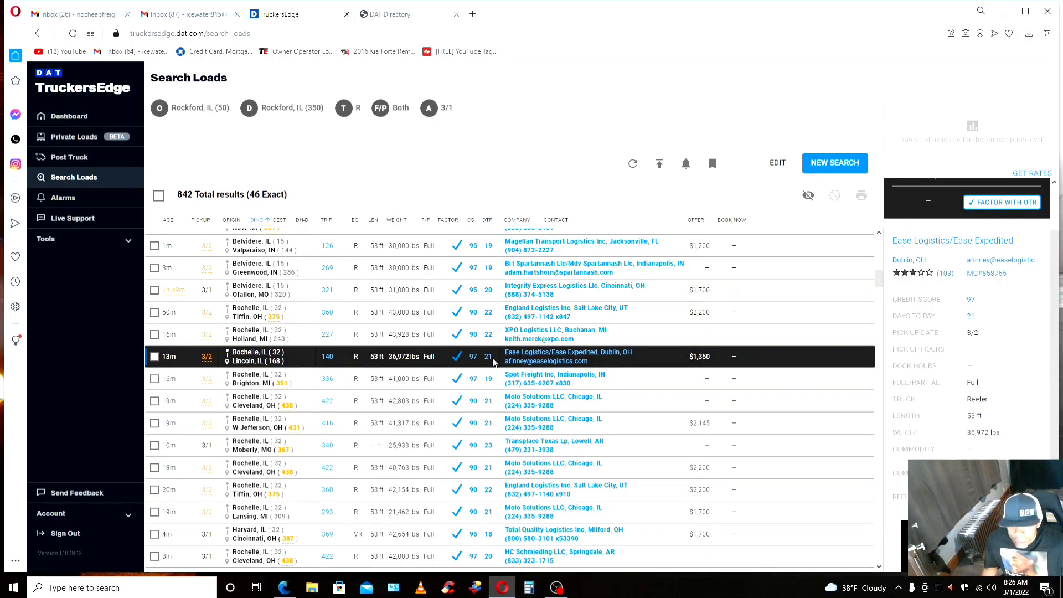
scroll(283, 361, down, 5)
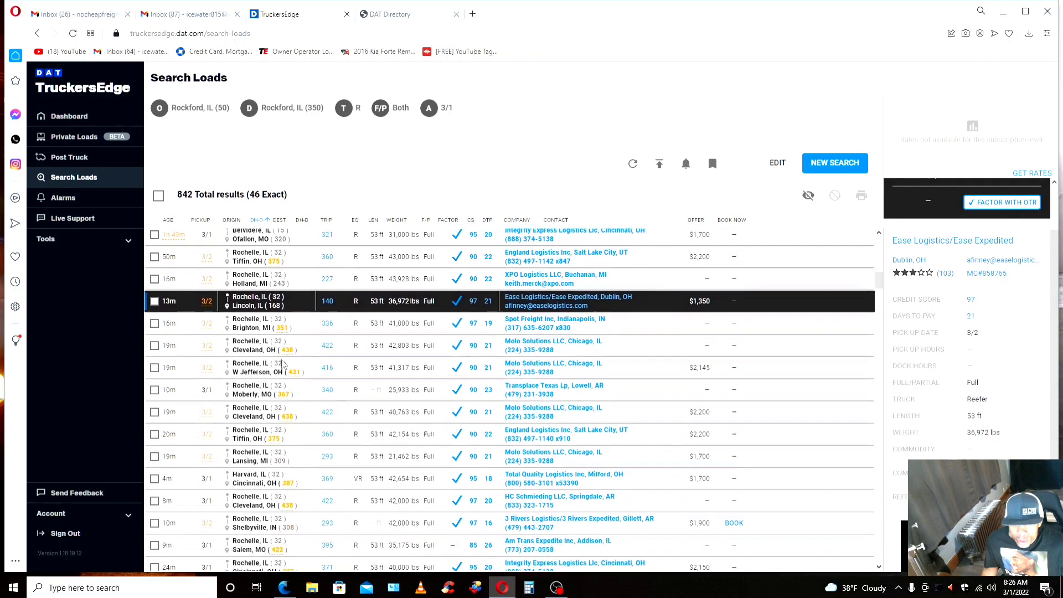
scroll(289, 386, down, 10)
scroll(289, 386, down, 5)
scroll(292, 385, down, 3)
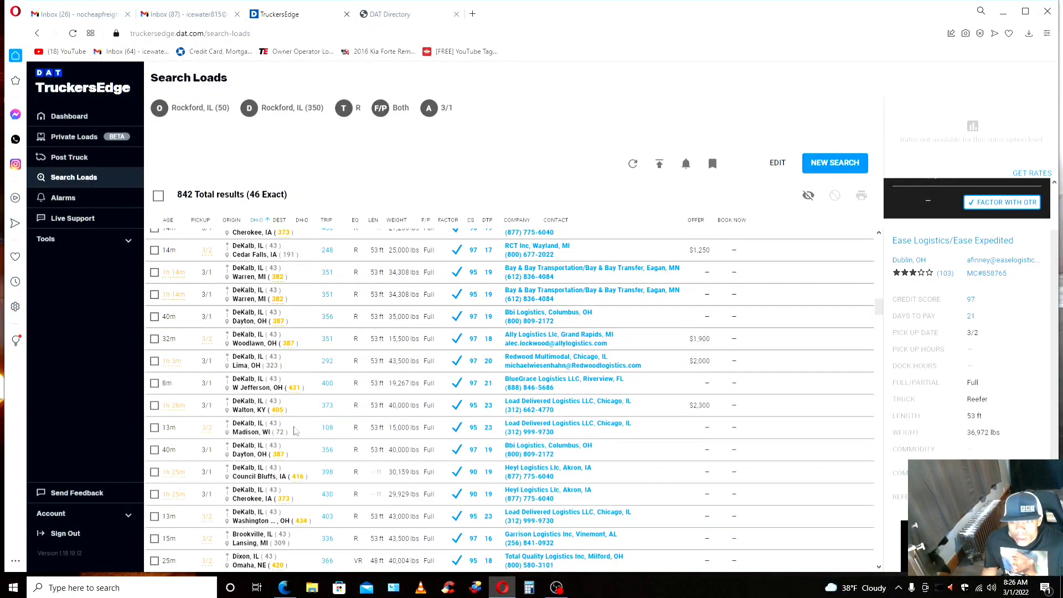
scroll(295, 438, down, 2)
scroll(295, 437, down, 6)
scroll(295, 438, down, 2)
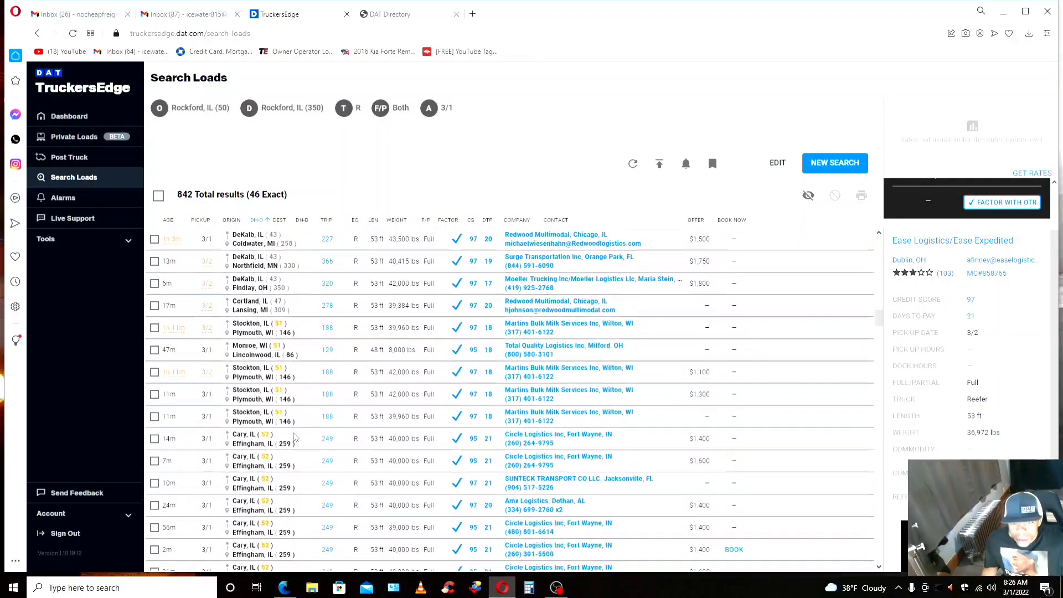
scroll(296, 435, up, 10)
scroll(297, 427, up, 10)
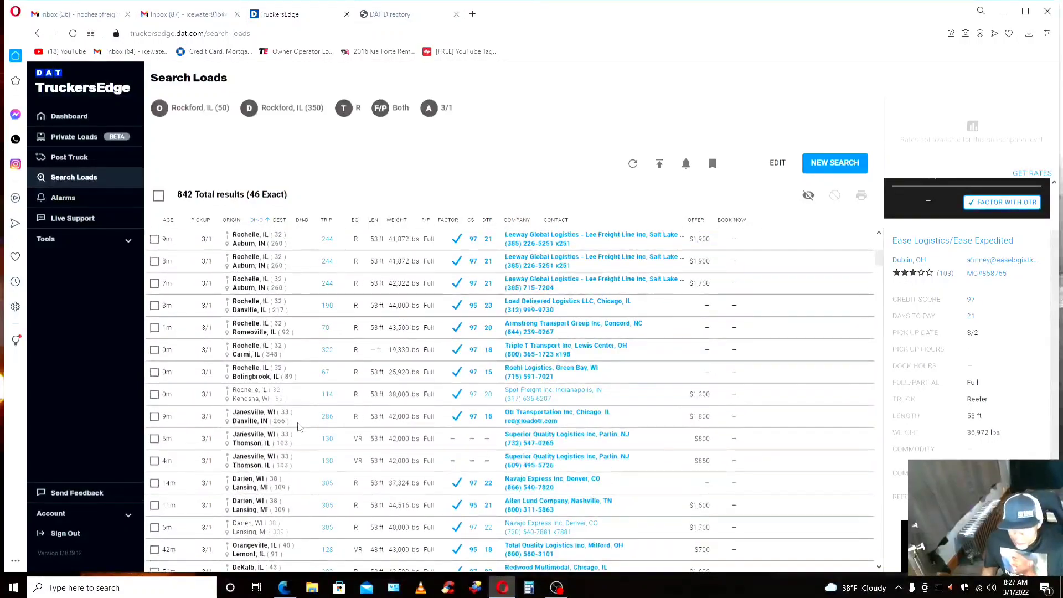
scroll(298, 426, up, 10)
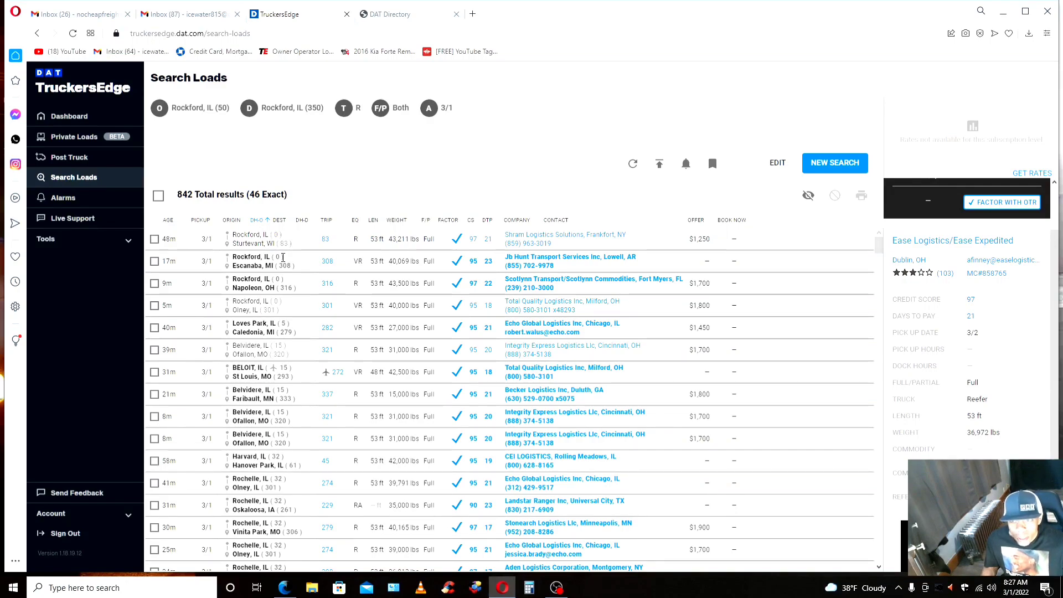
scroll(335, 278, down, 3)
scroll(335, 278, up, 3)
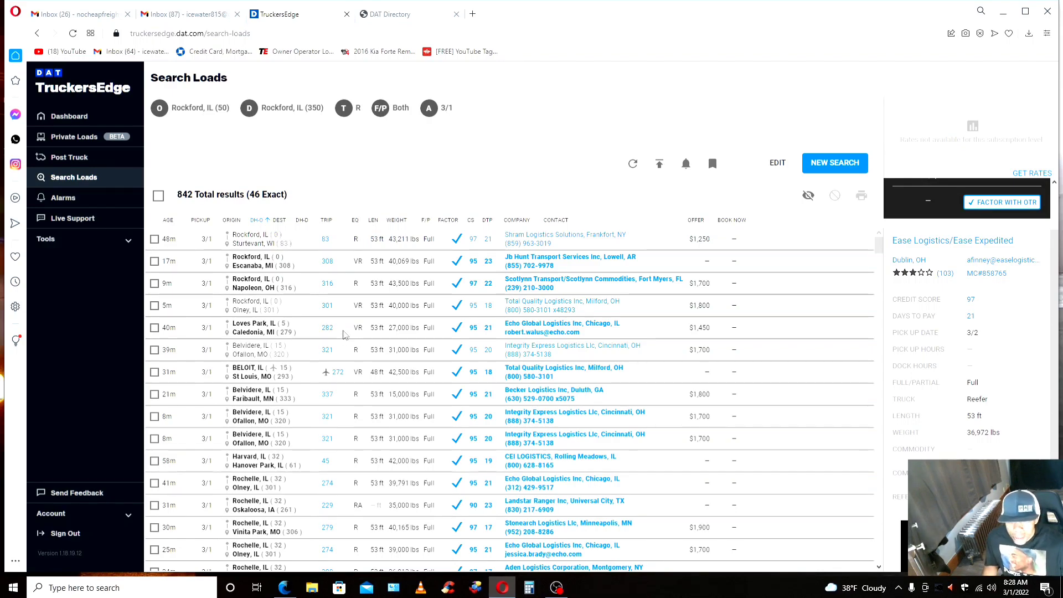
scroll(343, 339, down, 5)
scroll(343, 335, up, 5)
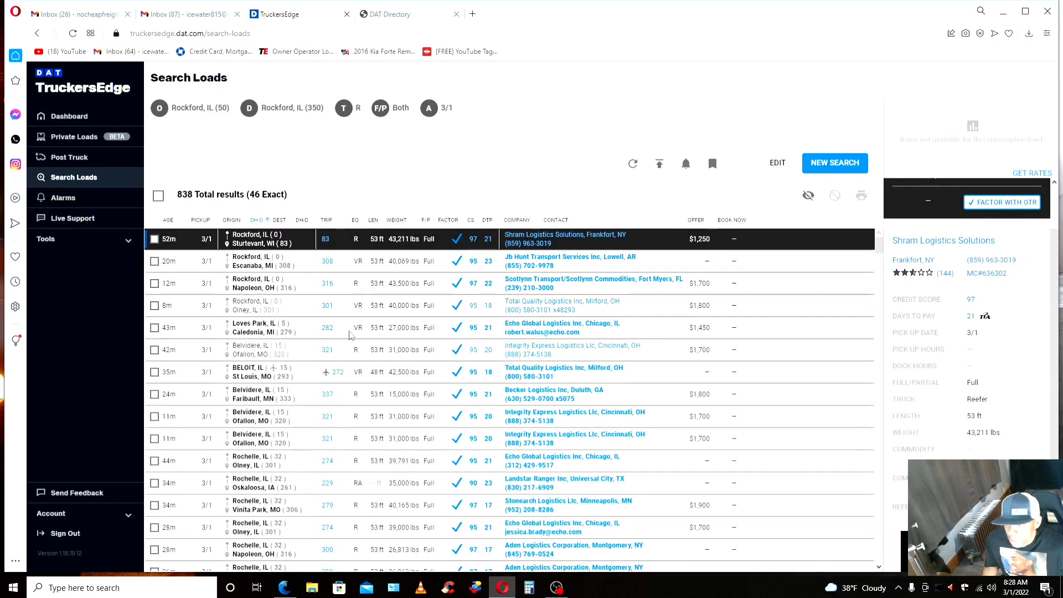
Reload the load search, updating the list to 829 results (46 exact)
scroll(348, 367, down, 2)
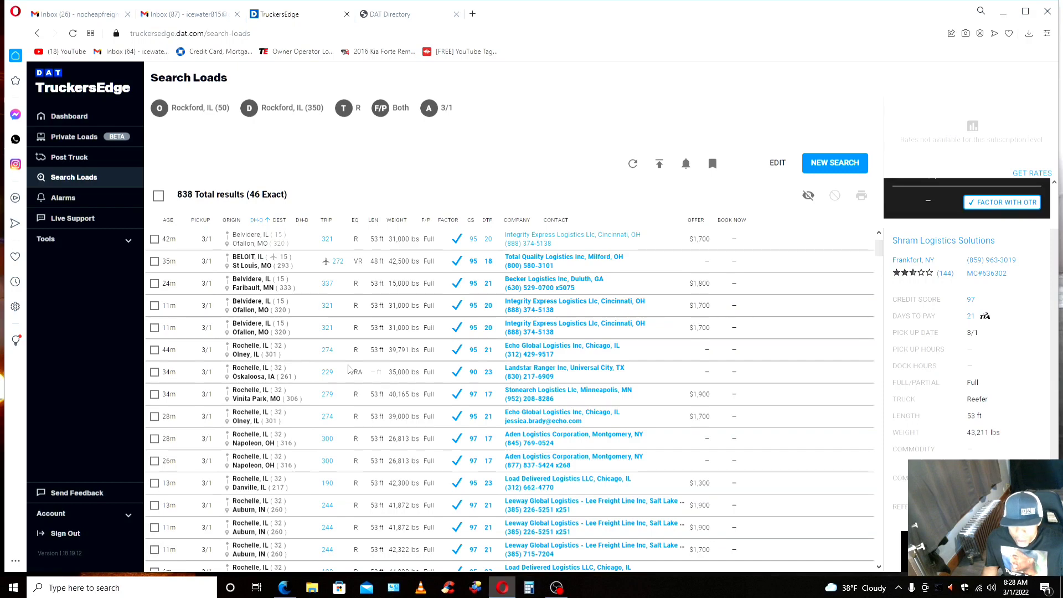
scroll(348, 369, up, 2)
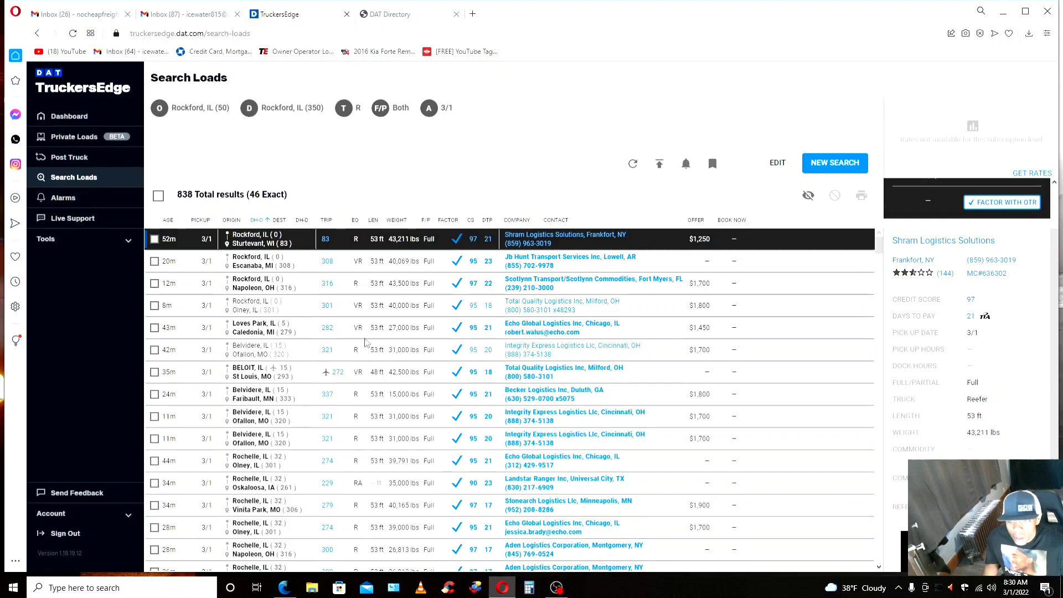
click(632, 164)
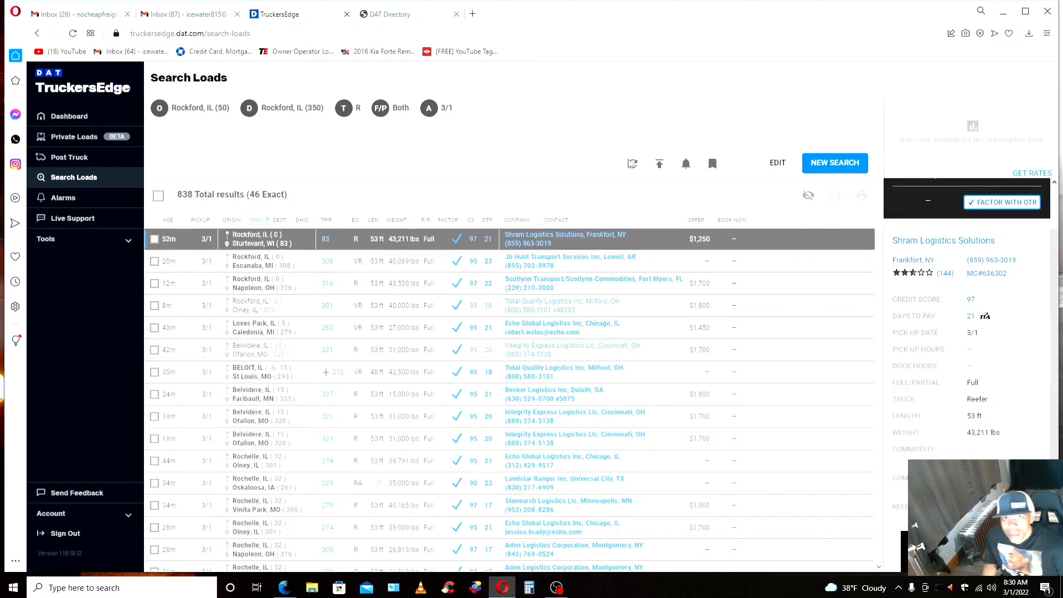
click(632, 163)
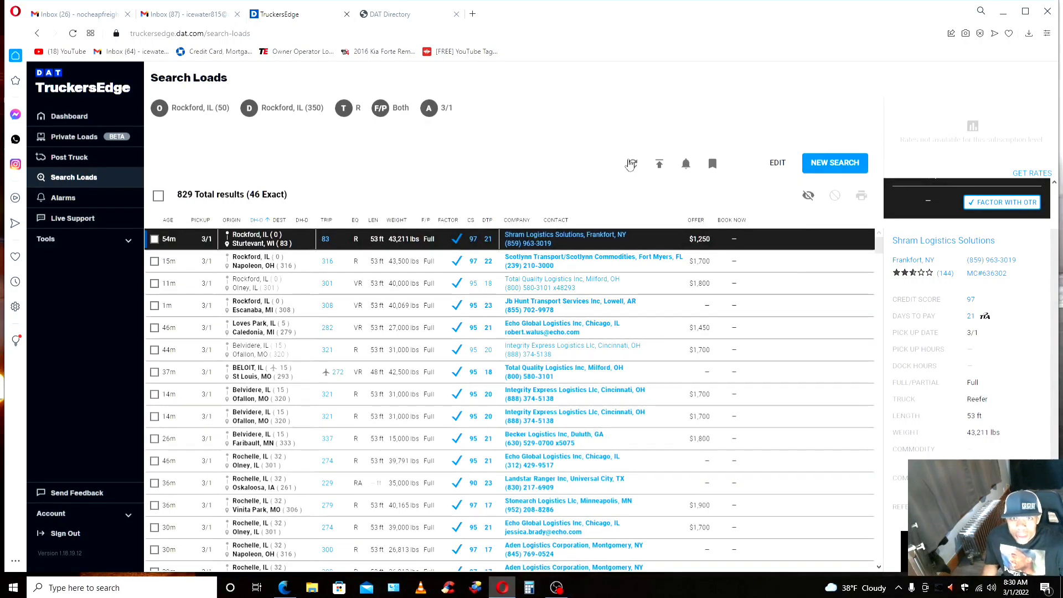